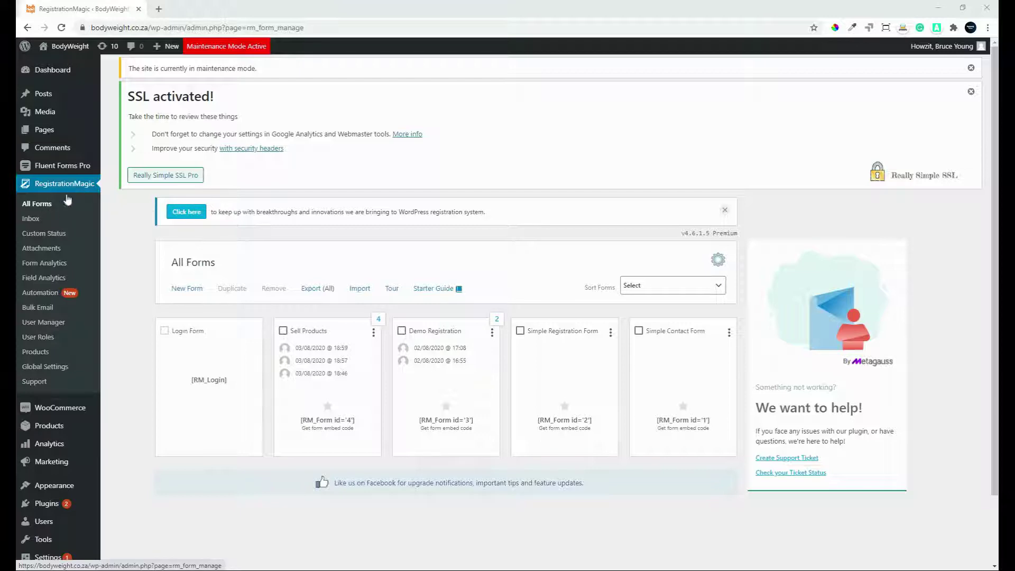
# Go to RegistrationMagic's Global Settings page from the admin sidebar.
pyautogui.click(61, 367)
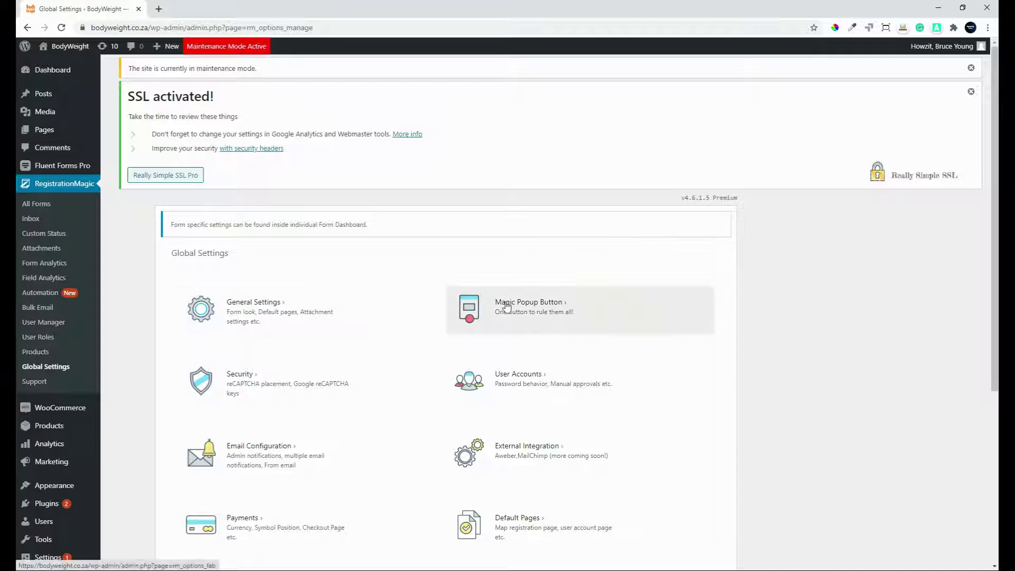
# Enable 'Turn on MagicPopup System' in the Magic Popup Button settings and save.
pyautogui.click(507, 308)
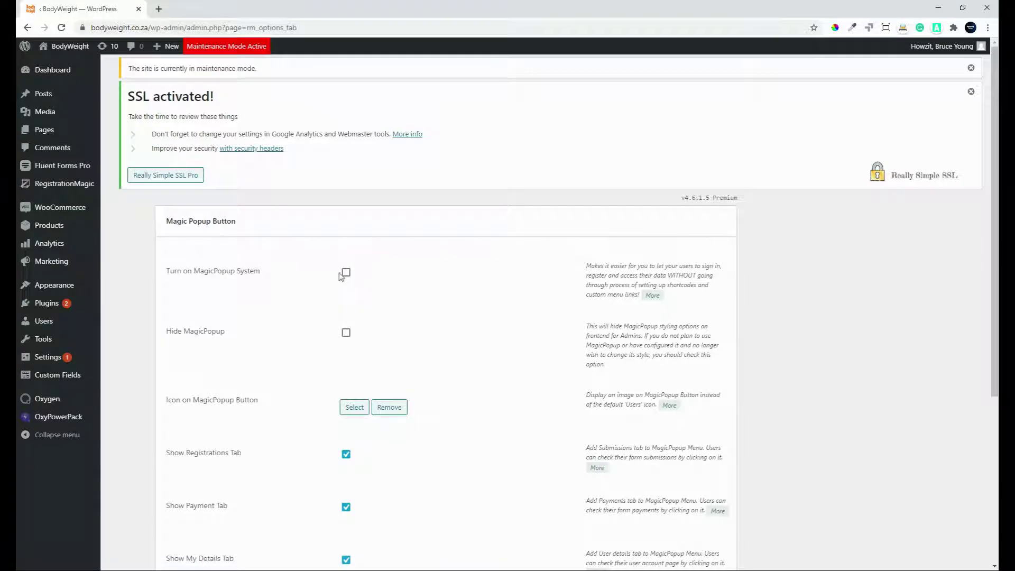
pyautogui.click(345, 274)
pyautogui.moveTo(998, 228); pyautogui.dragTo(995, 451)
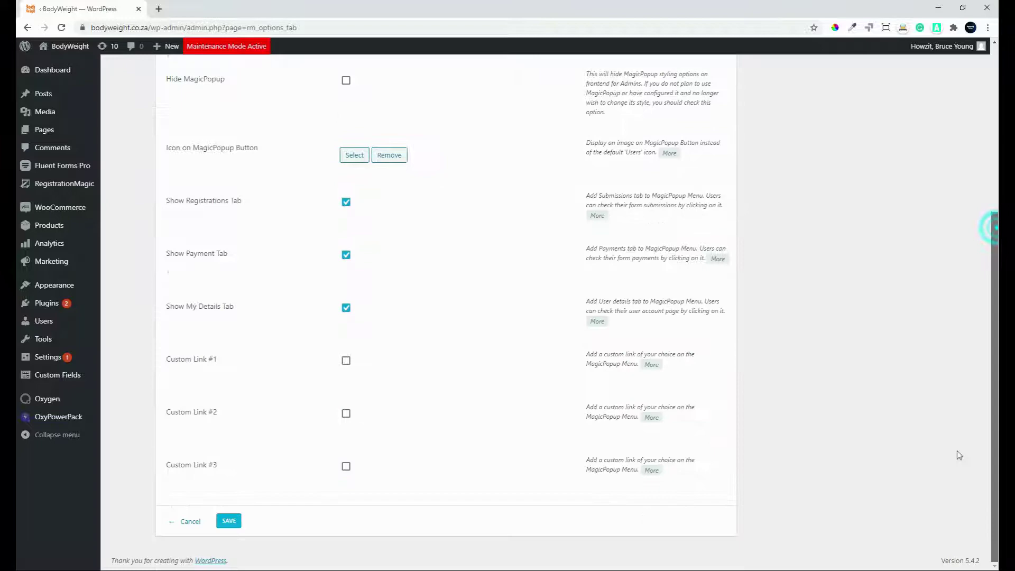
pyautogui.click(228, 521)
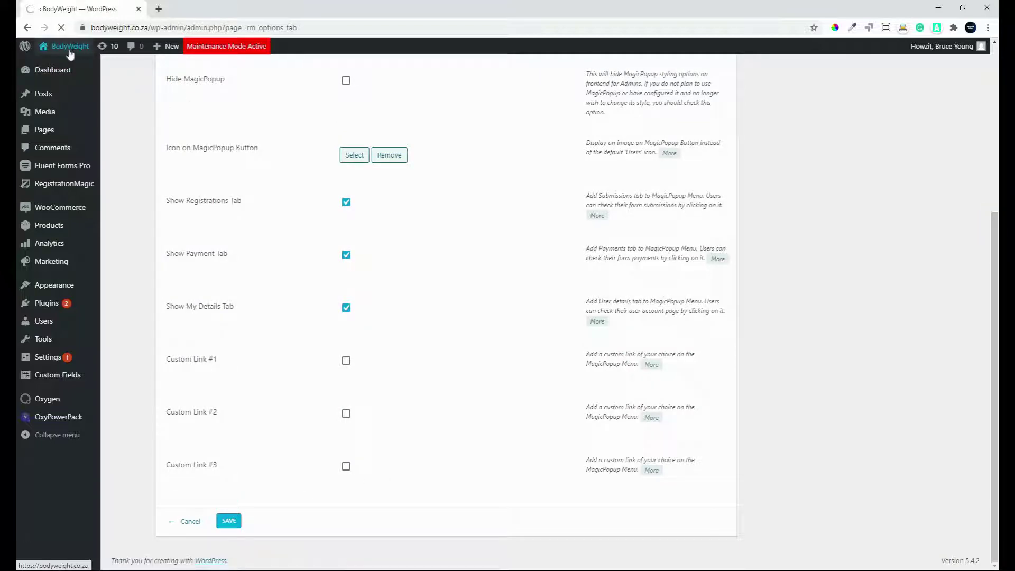
# Open the live site in a new tab and dismiss the Magic Panel Styler.
pyautogui.rightClick(54, 64)
pyautogui.click(97, 58)
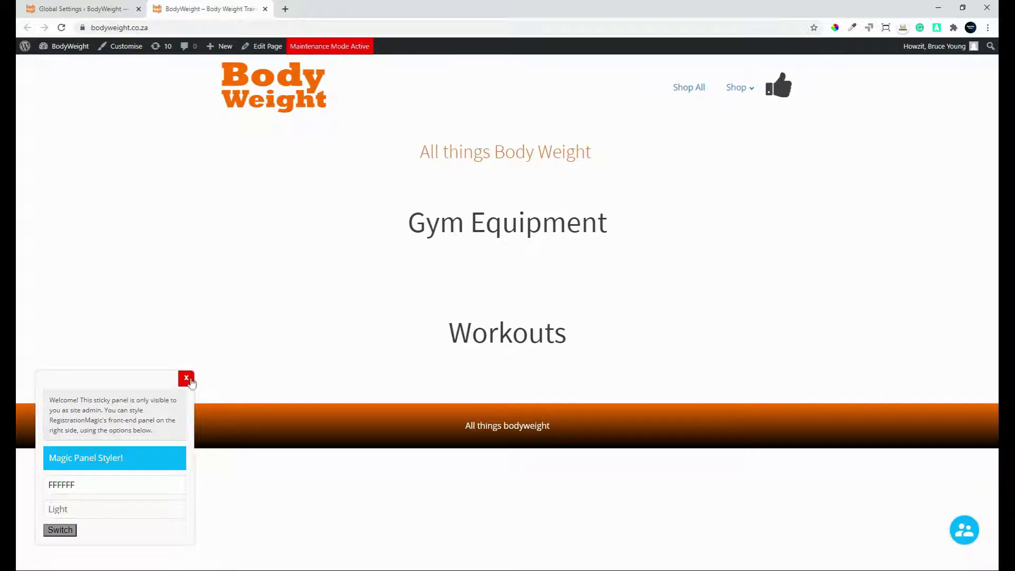
pyautogui.click(186, 377)
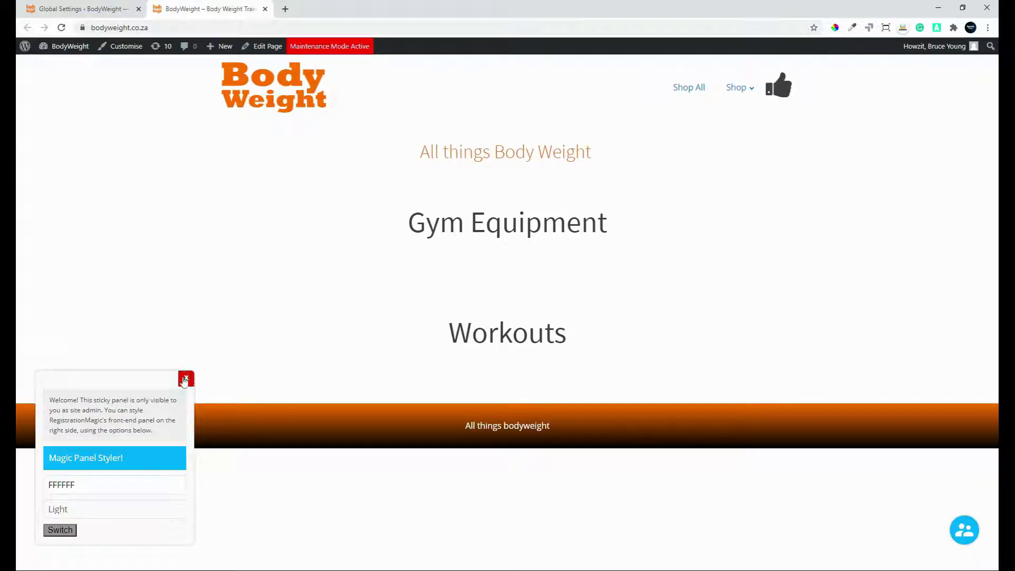
# Preview and close the Cart panel from the popup user menu.
pyautogui.click(964, 530)
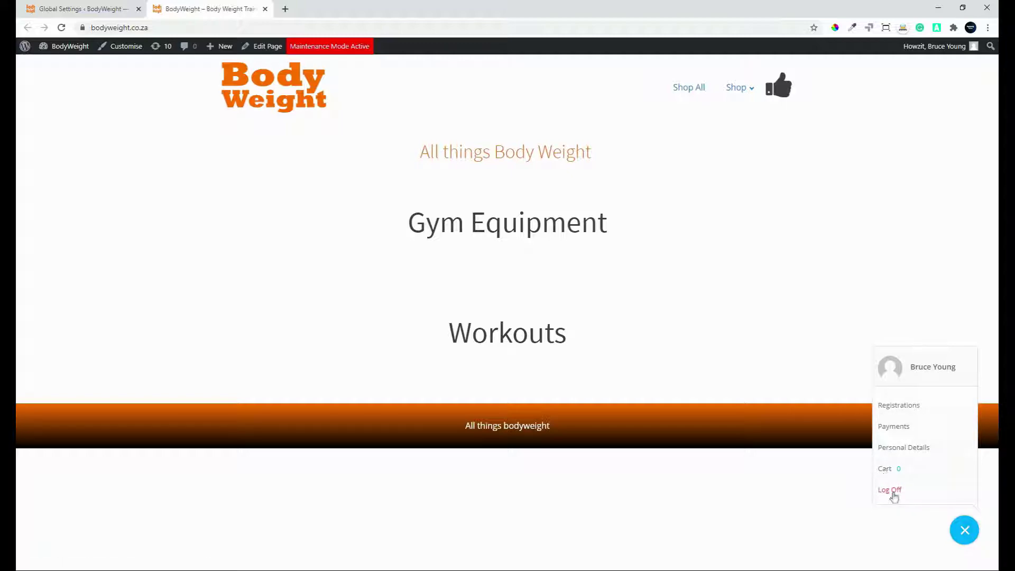
pyautogui.click(886, 469)
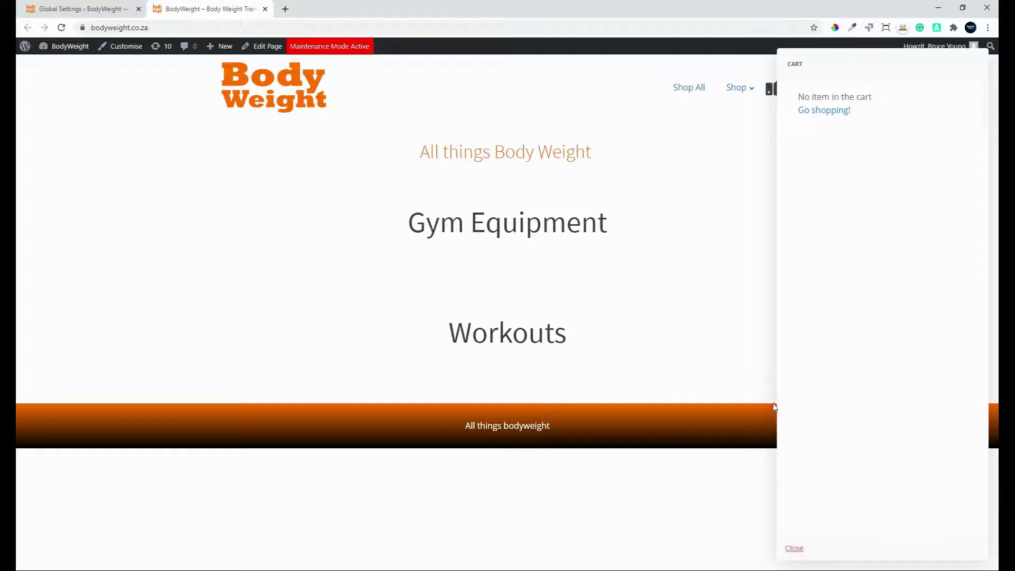
pyautogui.click(794, 548)
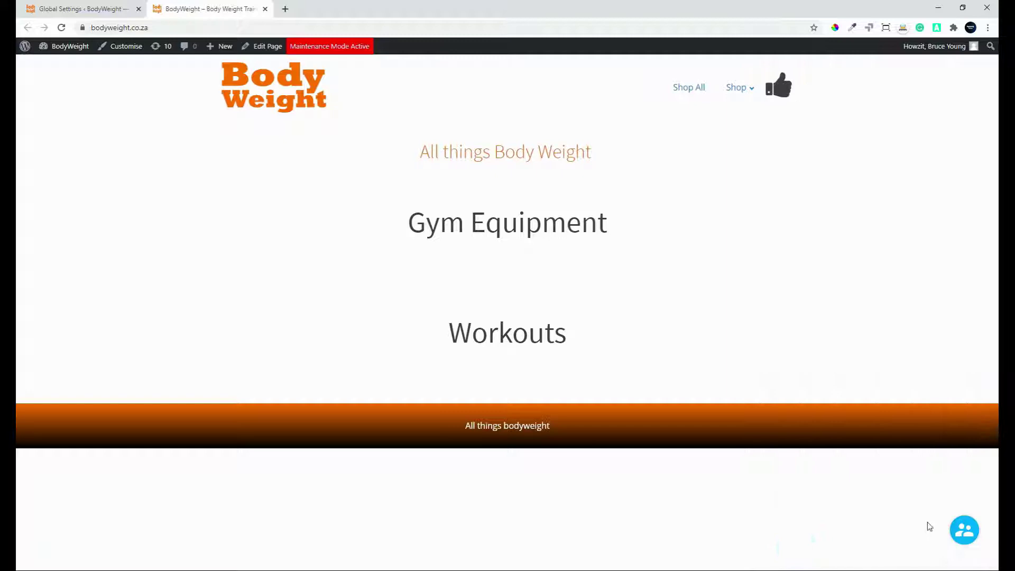
# Preview and close the Personal Details panel, then close the popup user menu.
pyautogui.click(964, 530)
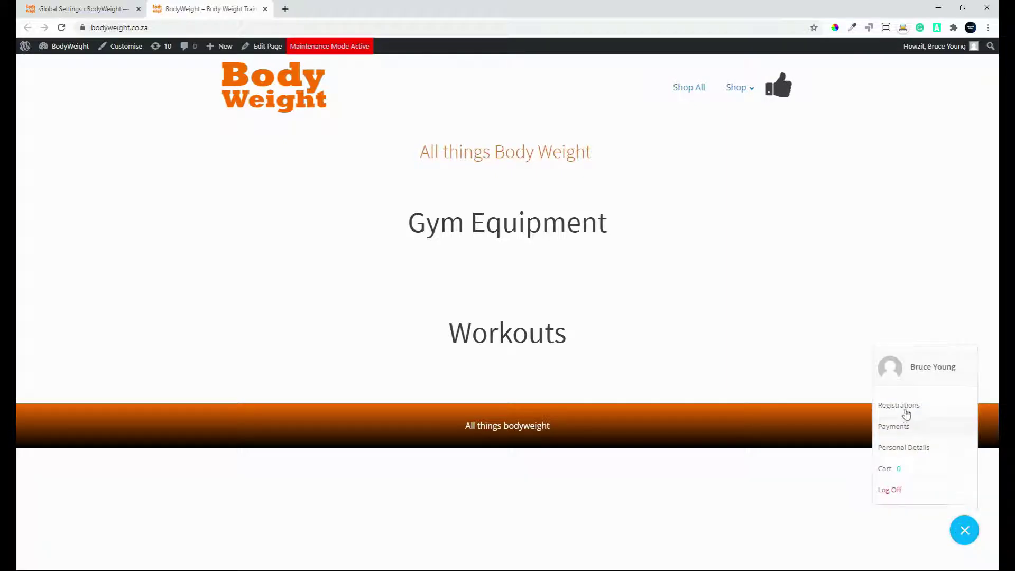
pyautogui.click(893, 449)
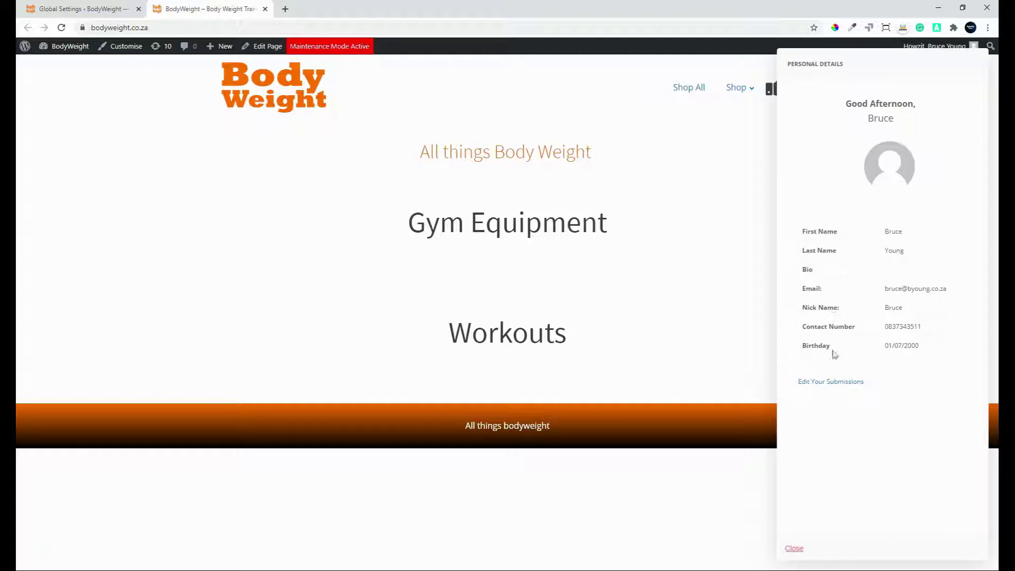
pyautogui.click(794, 548)
pyautogui.click(959, 527)
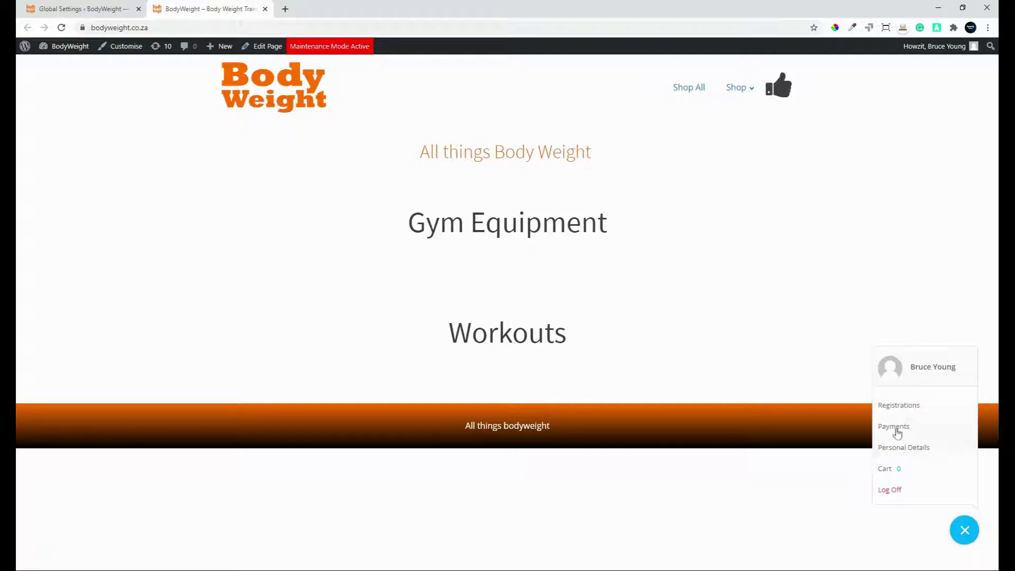
pyautogui.click(964, 529)
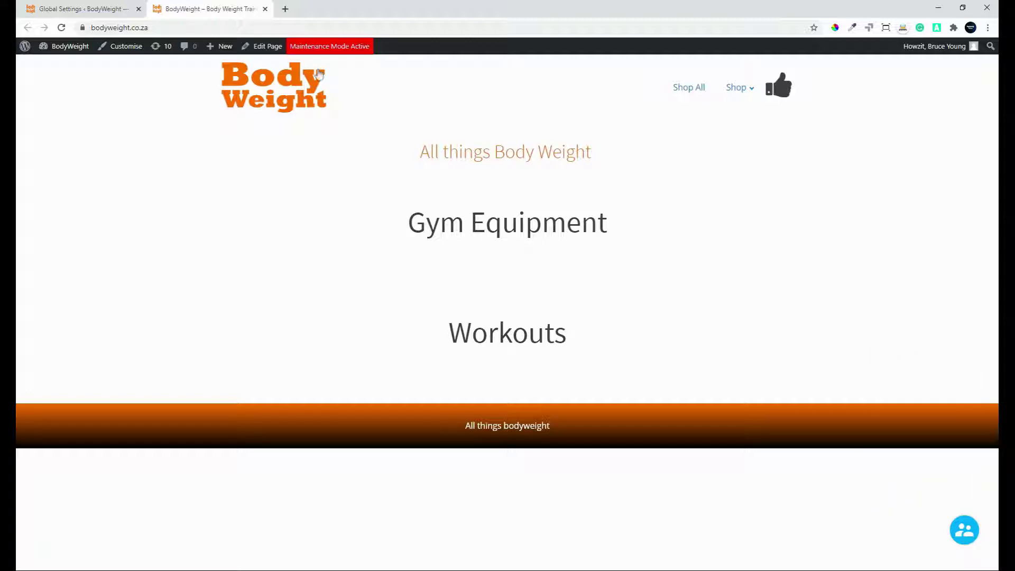
# Return to the admin tab and bring up the Magic Popup Button settings again.
pyautogui.click(75, 9)
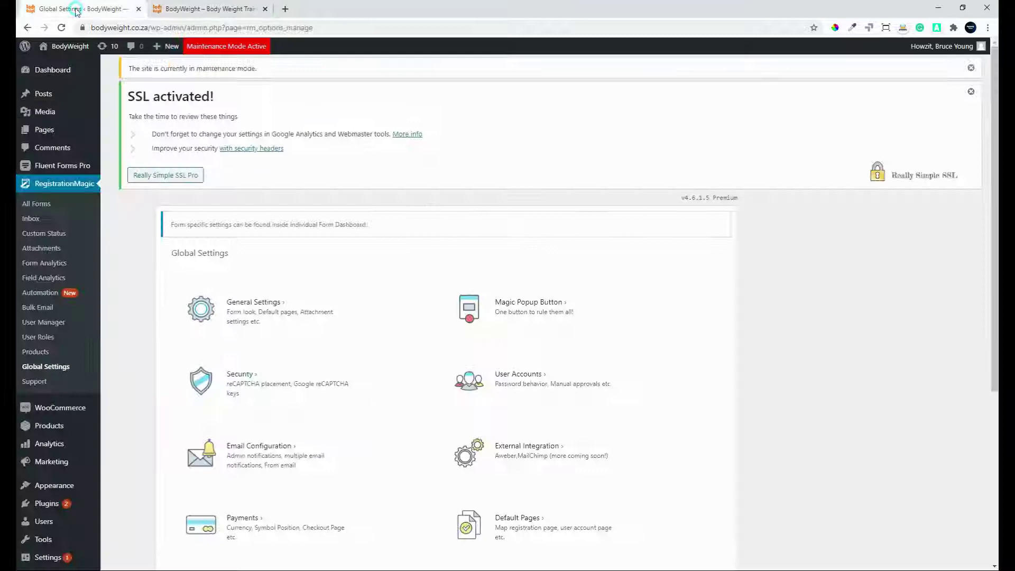
pyautogui.click(473, 312)
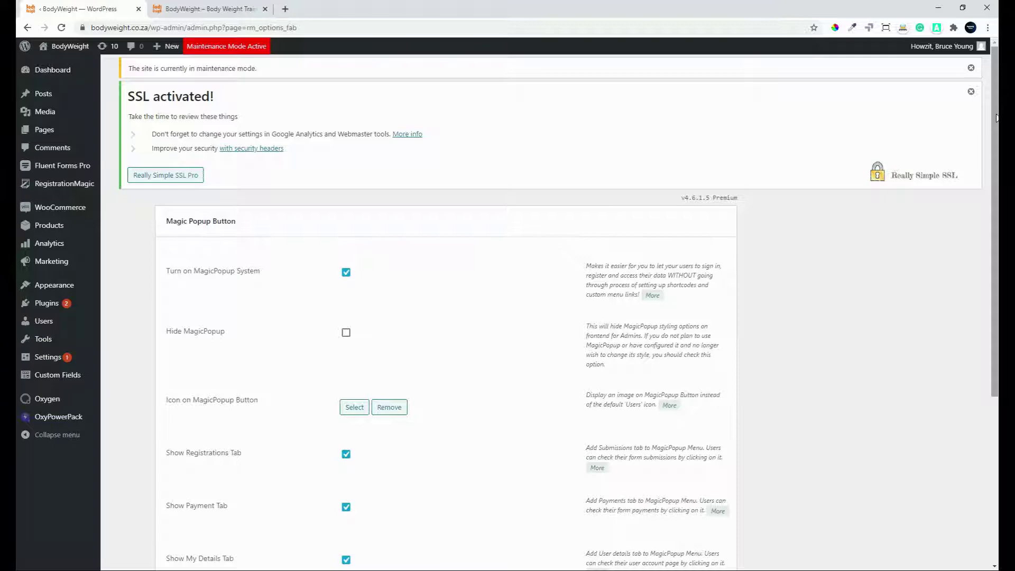
pyautogui.moveTo(994, 103); pyautogui.dragTo(994, 114)
pyautogui.moveTo(995, 162); pyautogui.dragTo(994, 312)
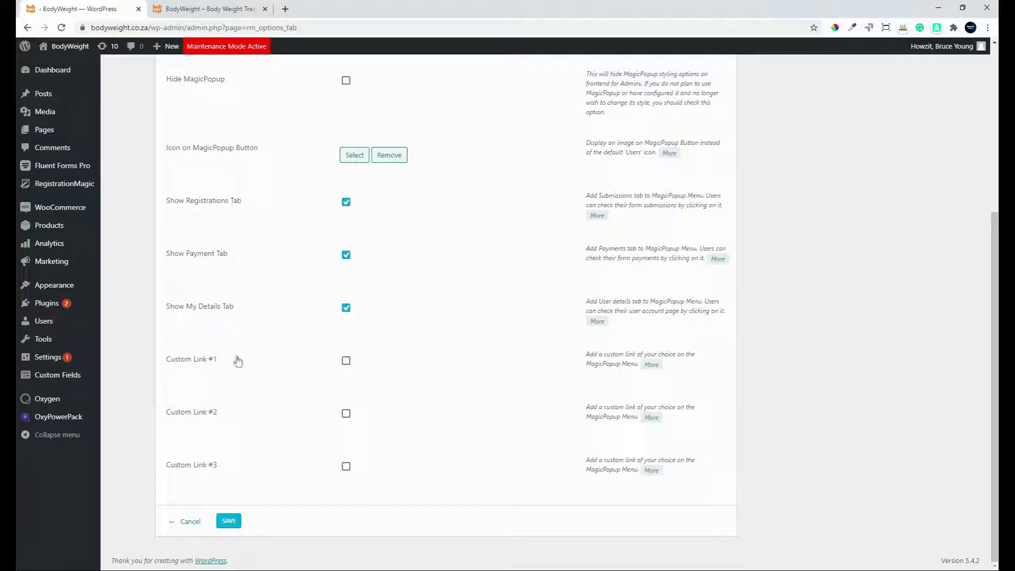
# Enable Custom Link #1 with the Shop page, visible to Everyone.
pyautogui.click(346, 361)
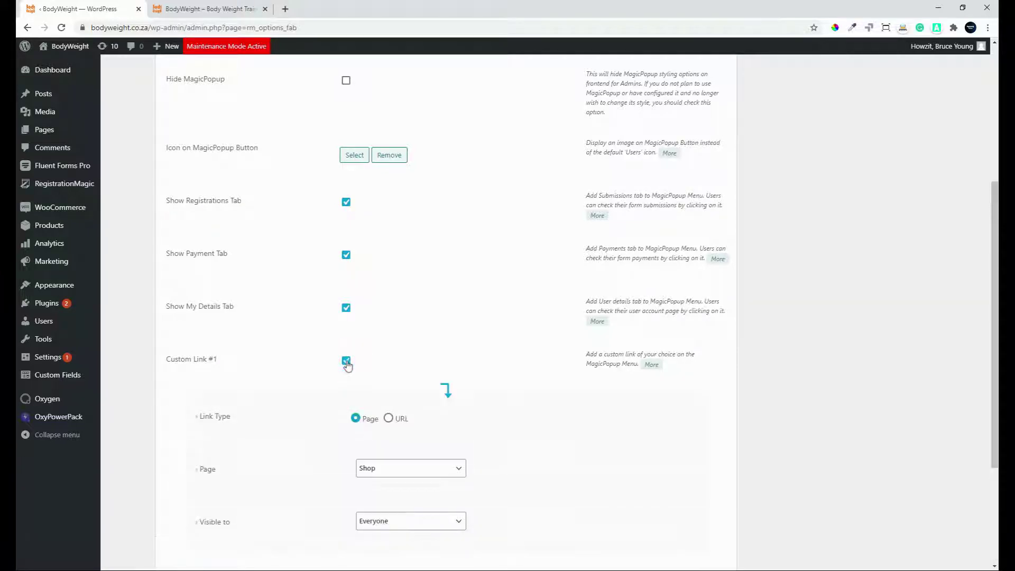
pyautogui.scroll(-3, 426, 347)
pyautogui.scroll(8, 426, 347)
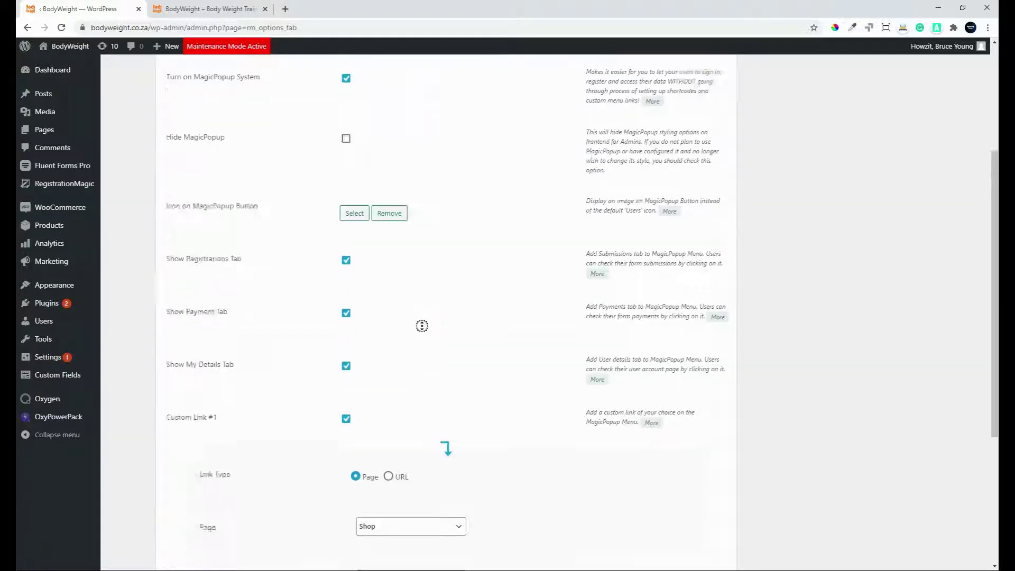
pyautogui.scroll(-8, 426, 347)
pyautogui.scroll(-3, 476, 396)
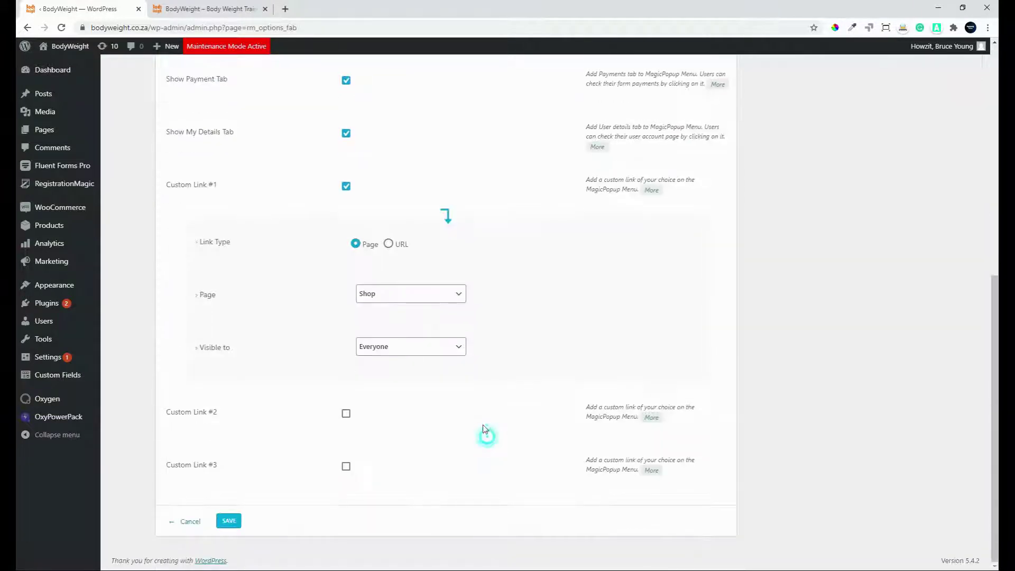
pyautogui.click(449, 295)
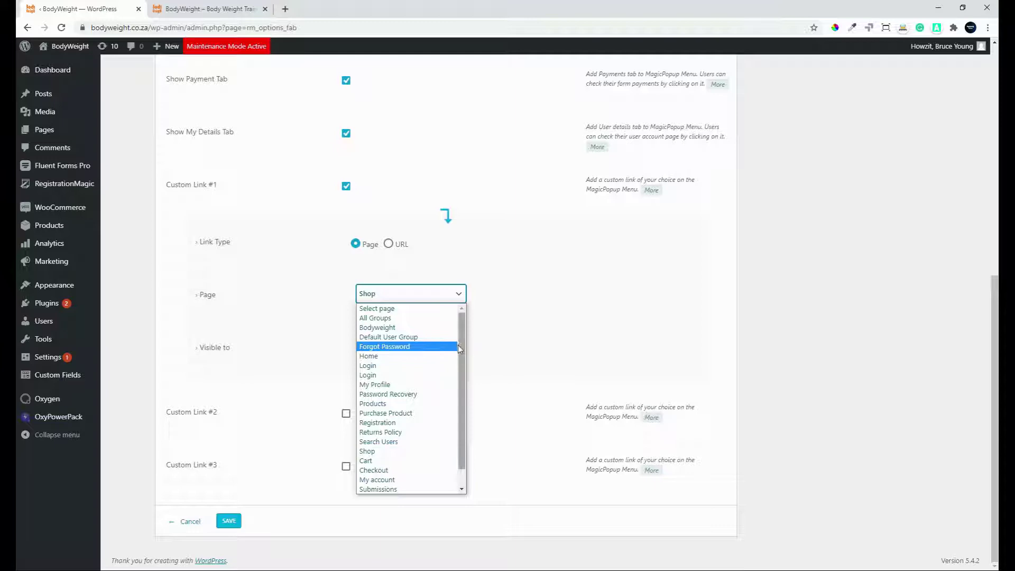
pyautogui.moveTo(458, 345); pyautogui.dragTo(459, 411)
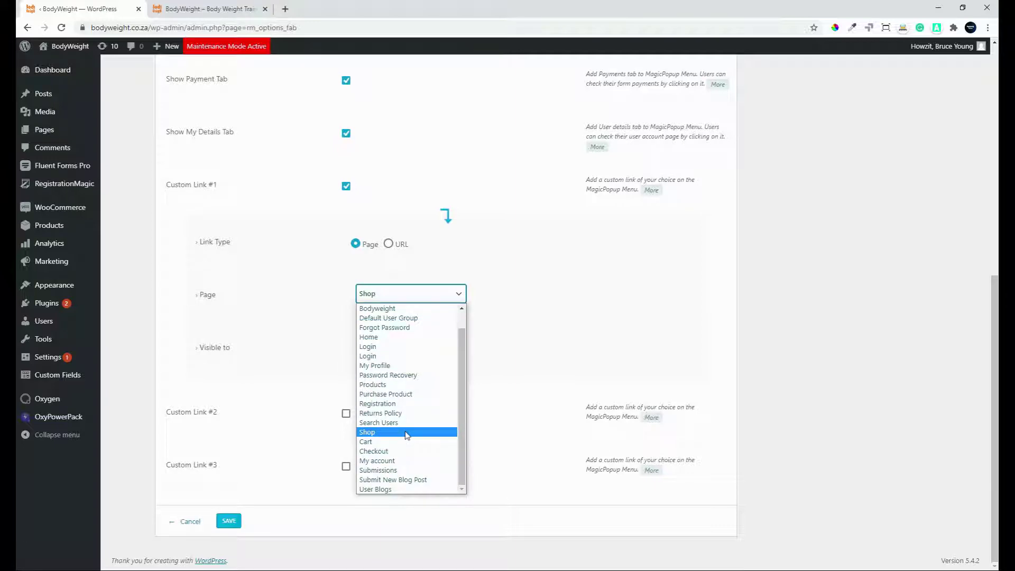
pyautogui.click(406, 434)
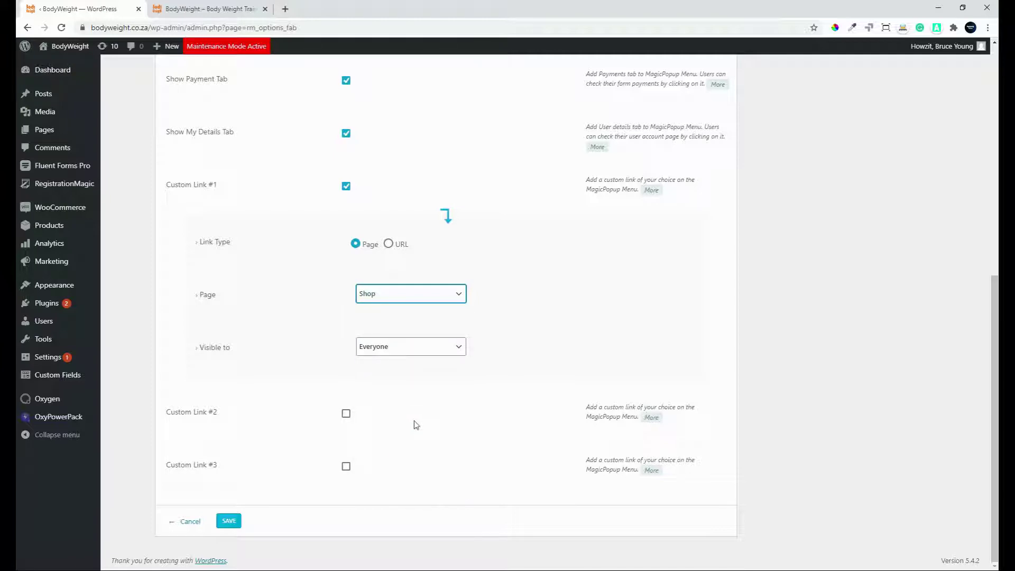
pyautogui.click(440, 350)
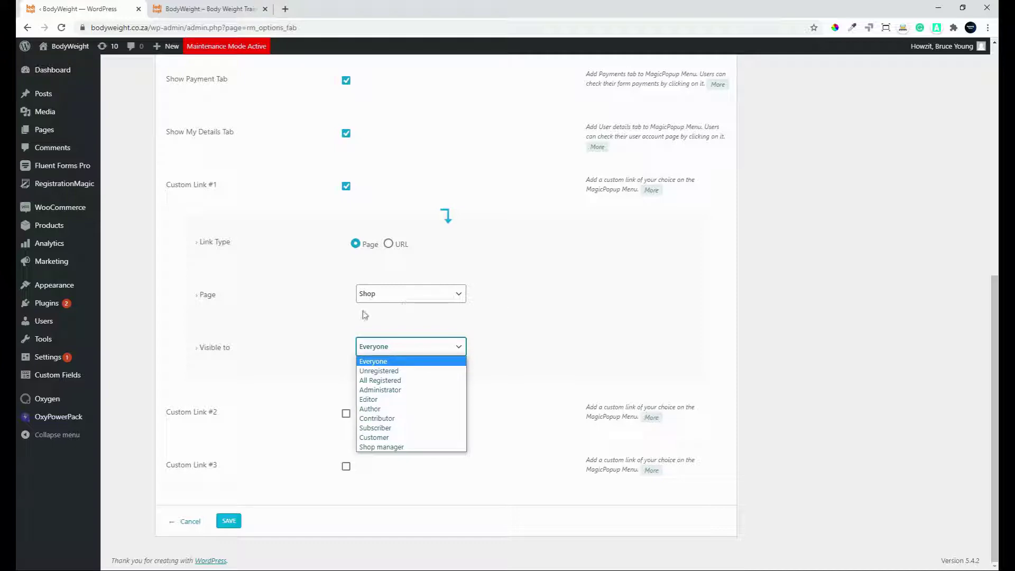
pyautogui.click(170, 352)
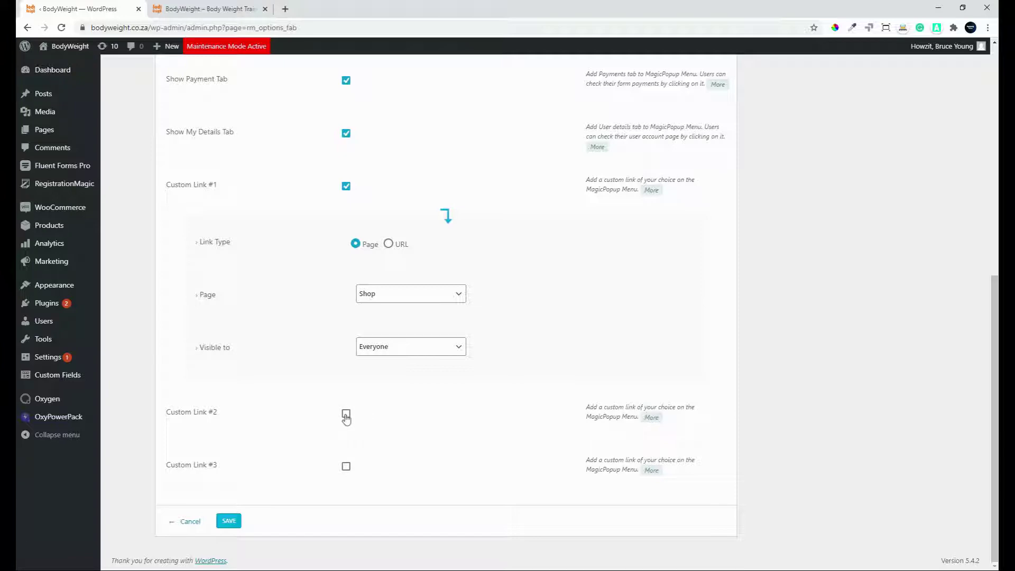
# Enable Custom Link #2 as a Page link to Home, visible to everyone.
pyautogui.click(346, 414)
pyautogui.click(356, 471)
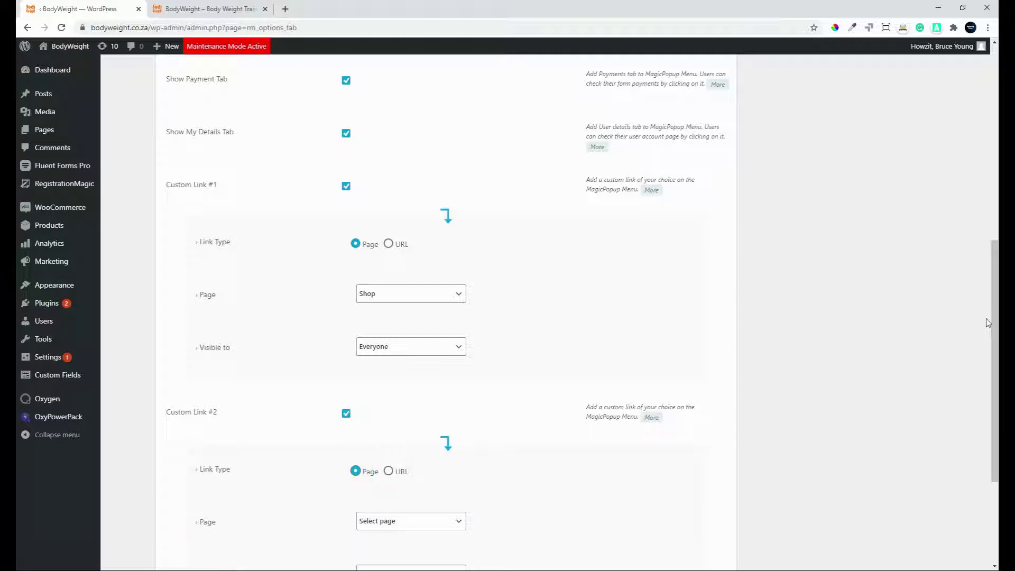
pyautogui.moveTo(993, 317); pyautogui.dragTo(992, 491)
pyautogui.click(437, 354)
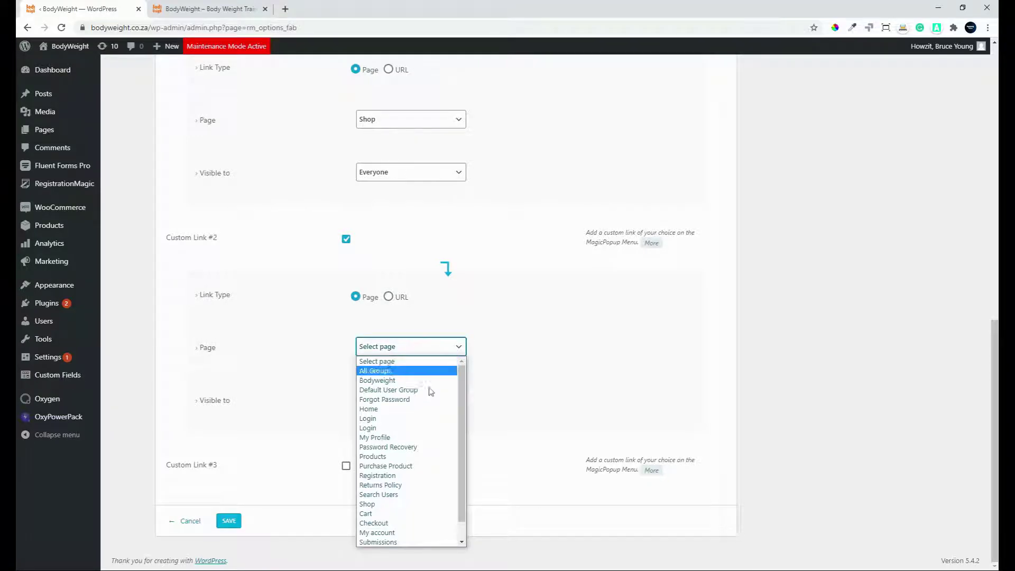
pyautogui.click(406, 409)
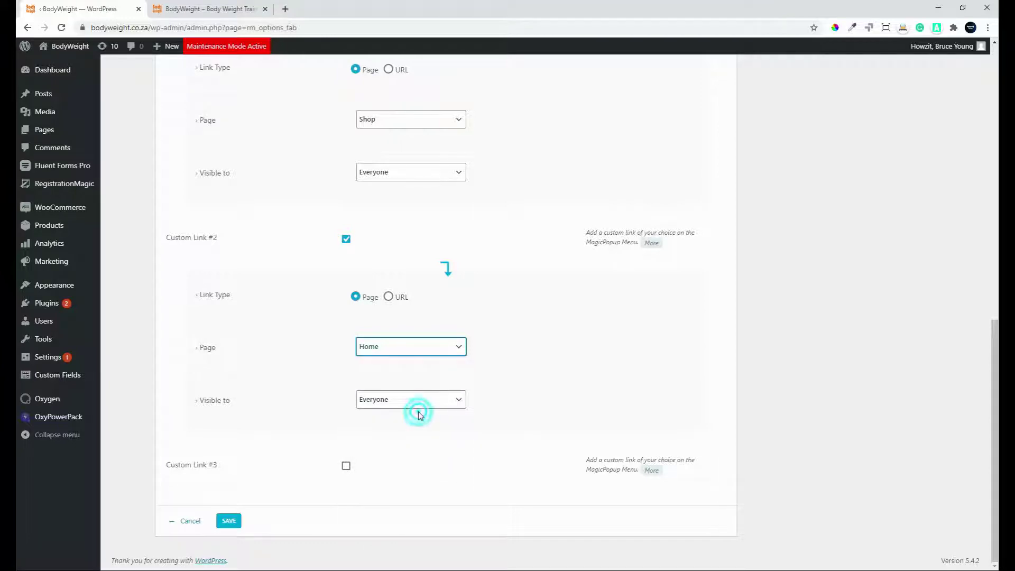
pyautogui.click(421, 401)
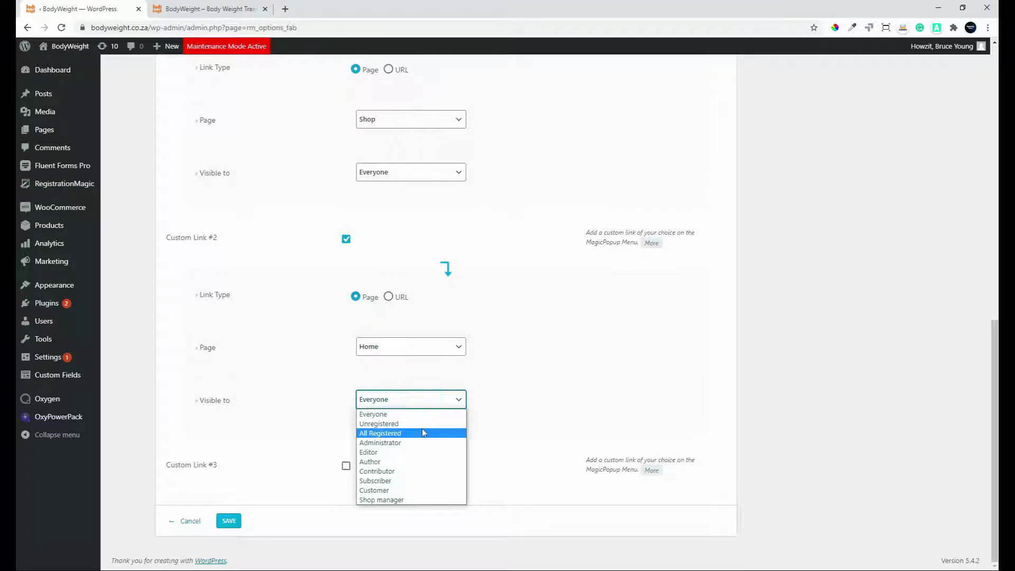
pyautogui.click(536, 394)
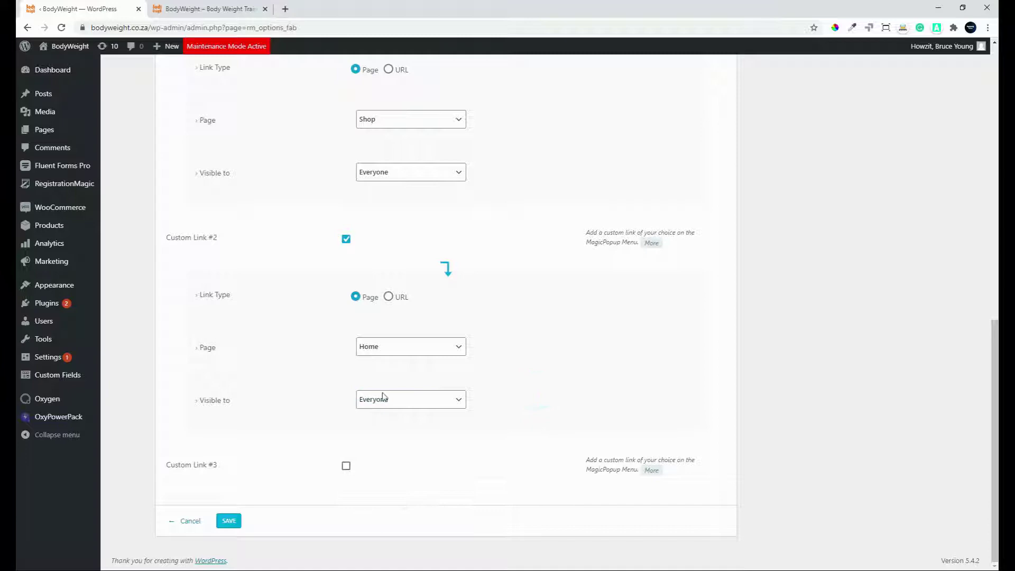
# Enable Custom Link #3 as a Page link to Cart.
pyautogui.click(346, 466)
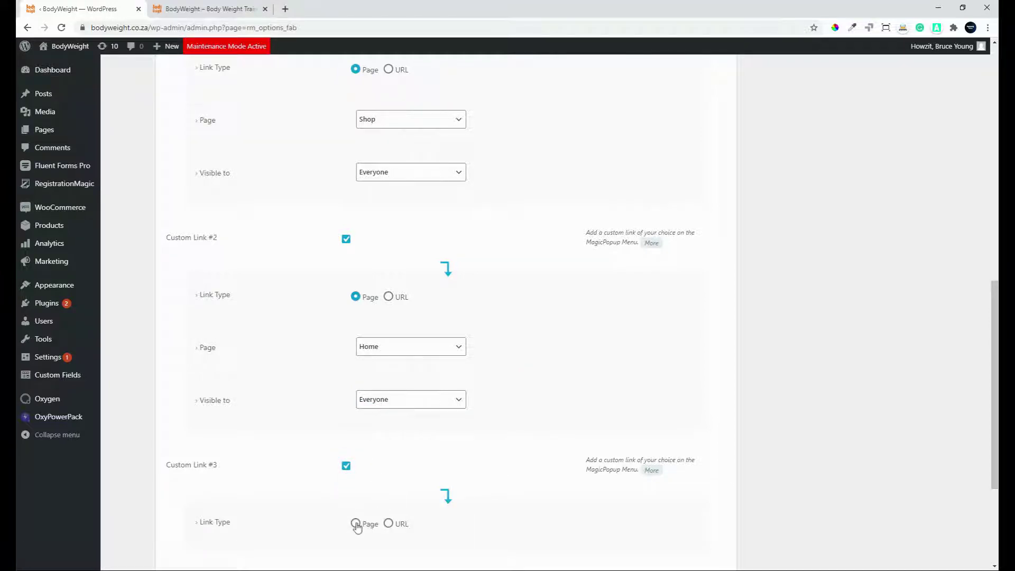
pyautogui.click(356, 524)
pyautogui.scroll(-3, 991, 539)
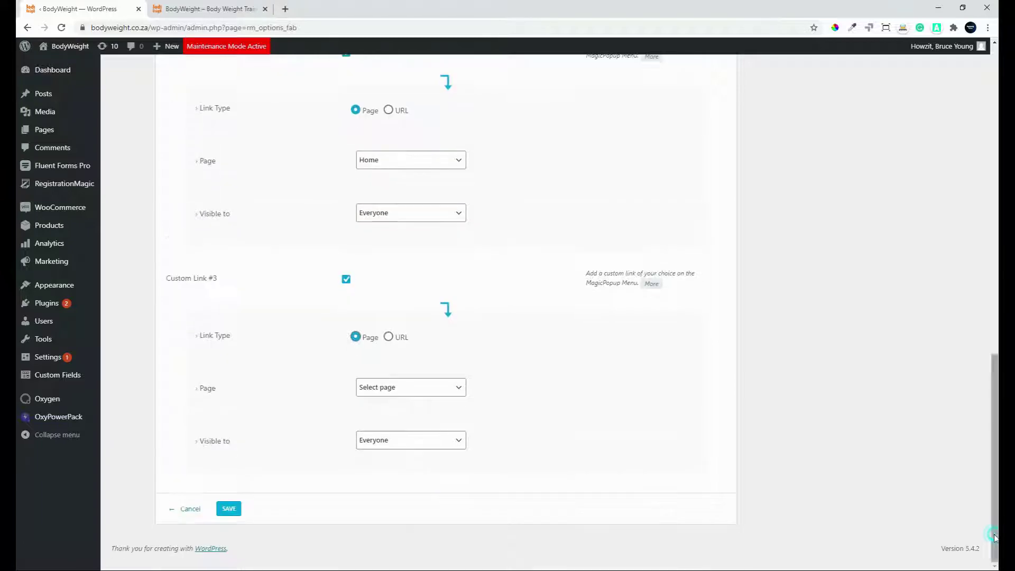
pyautogui.click(413, 388)
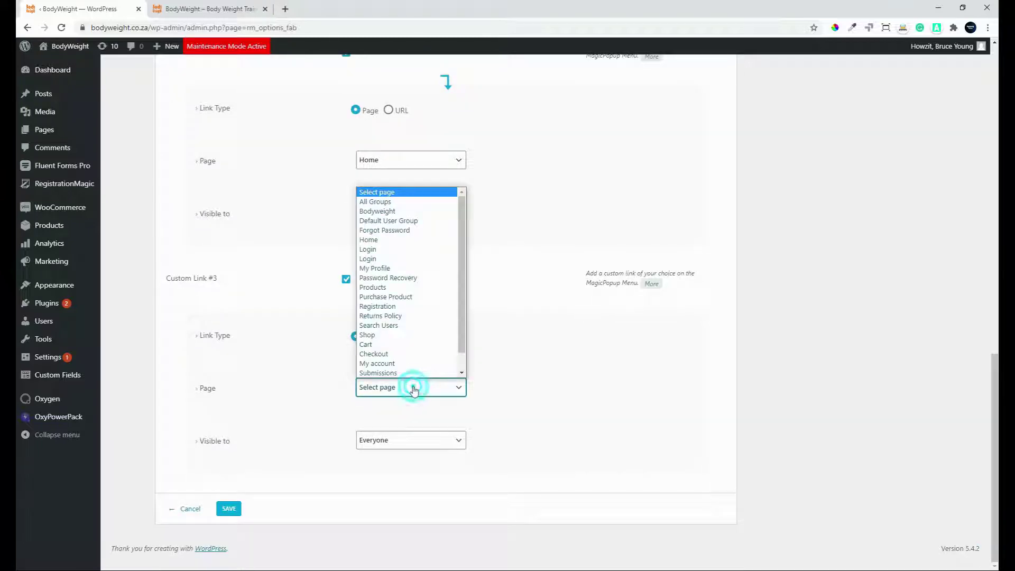
pyautogui.click(409, 345)
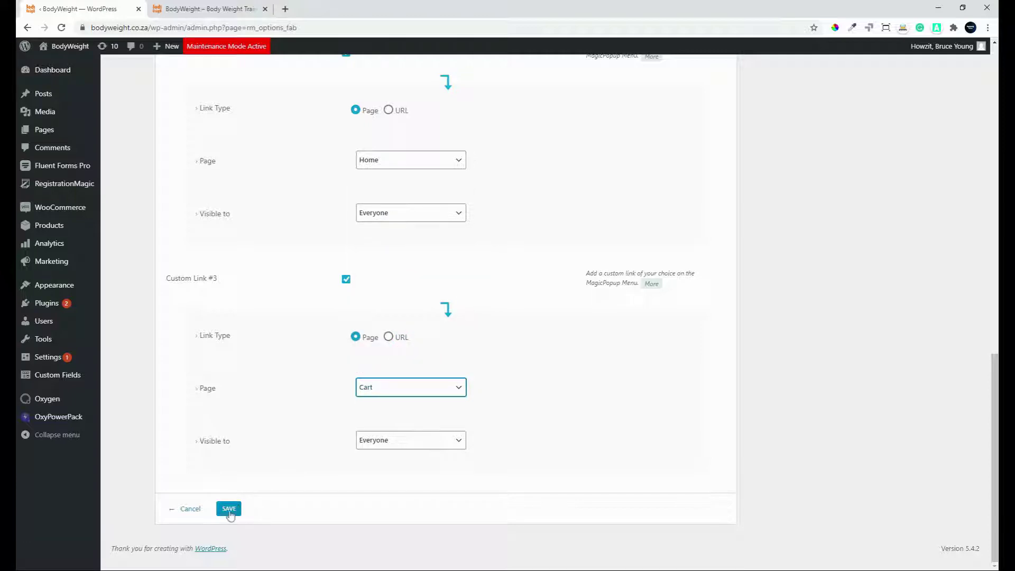
# Save the popup settings and reload the site's front page.
pyautogui.click(230, 508)
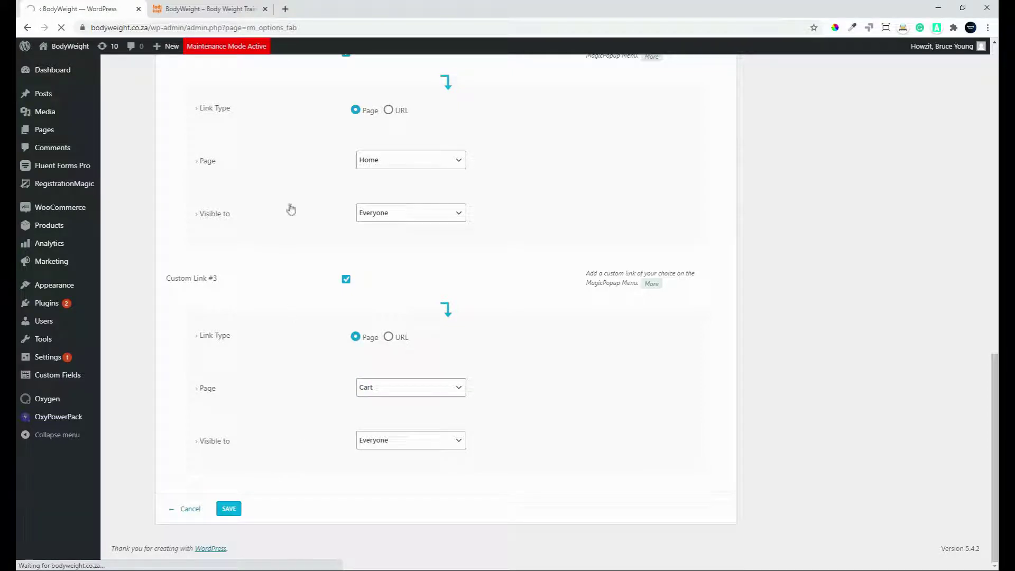
pyautogui.click(211, 9)
pyautogui.click(61, 27)
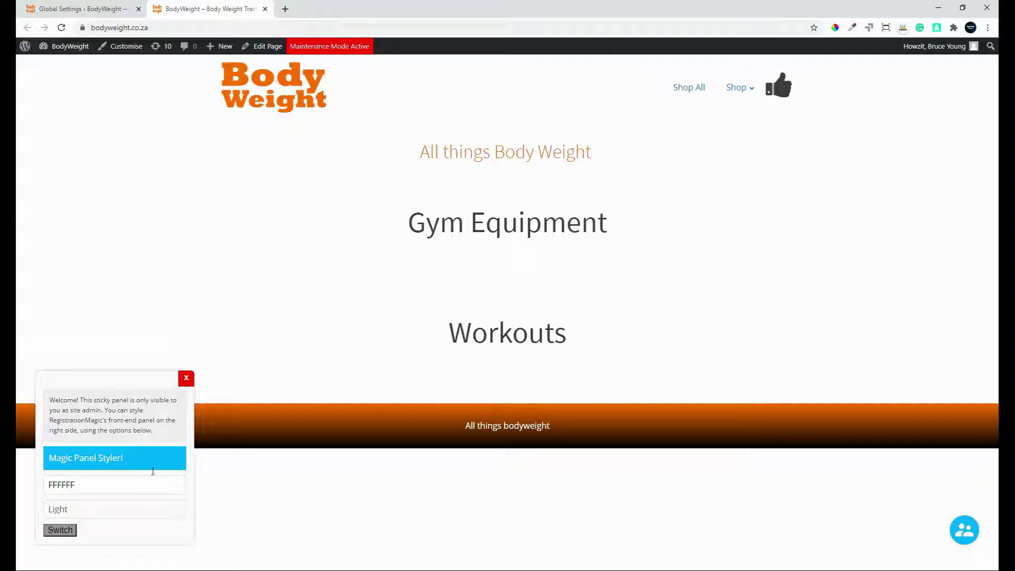
# Change the Magic Panel Styler theme from Light to Dark and apply it.
pyautogui.click(125, 487)
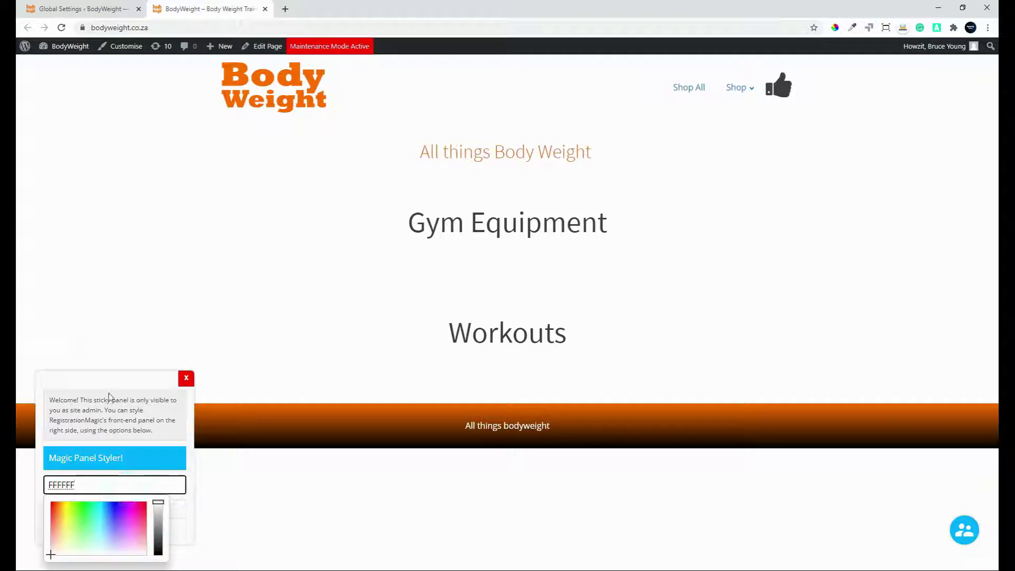
pyautogui.click(103, 387)
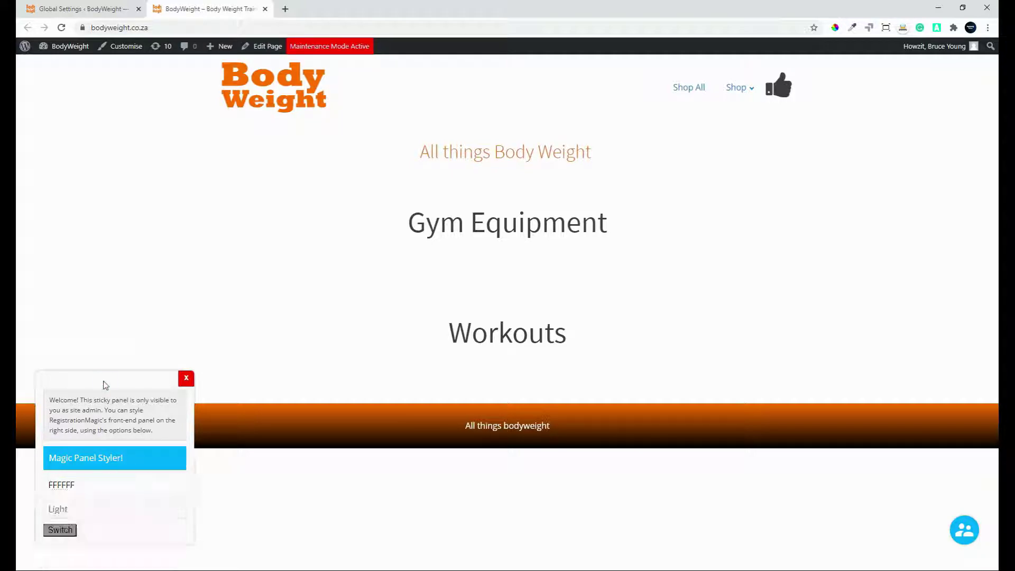
pyautogui.click(70, 510)
pyautogui.click(80, 537)
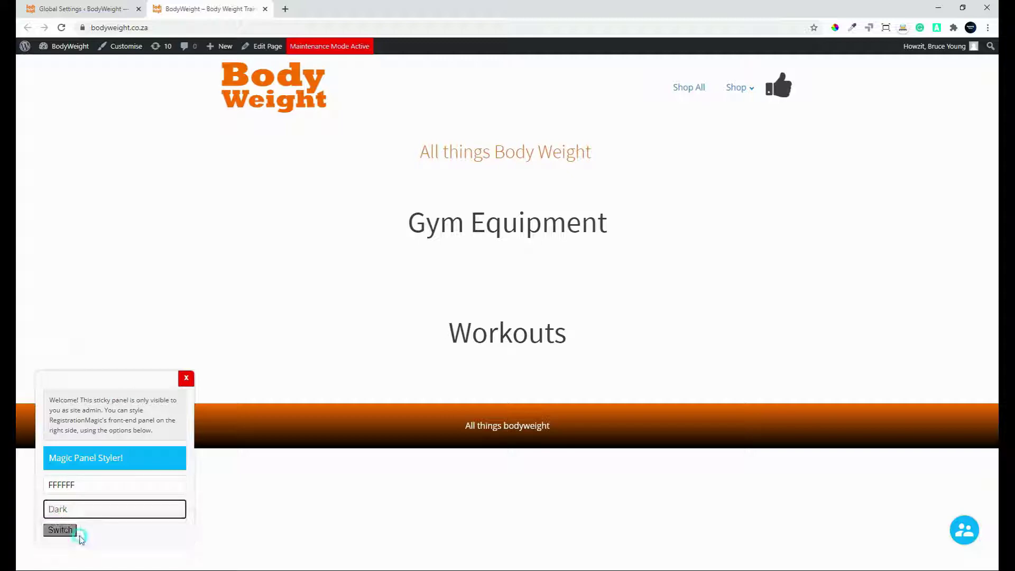
pyautogui.click(64, 531)
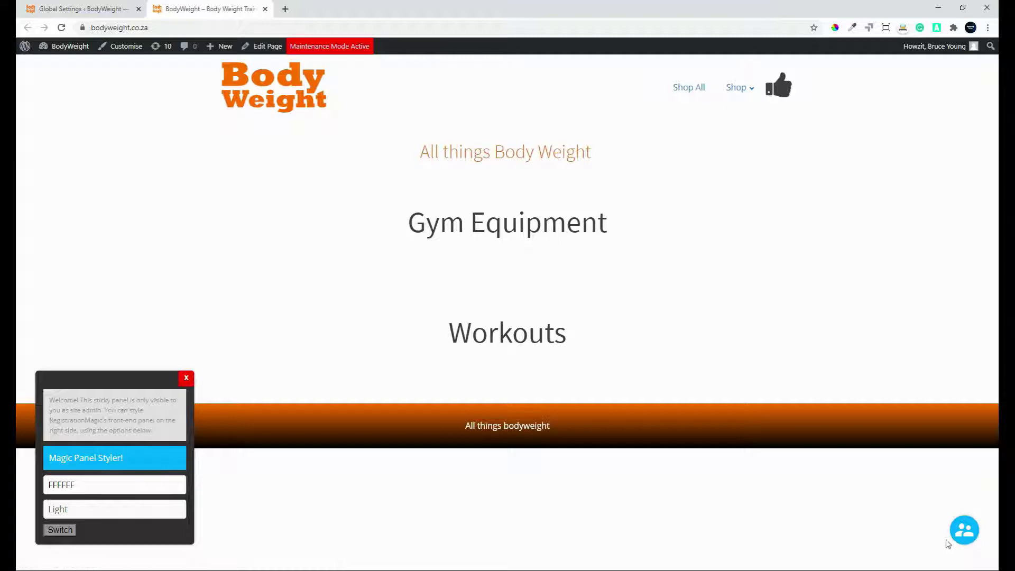
# Preview the dark Personal Details panel from the account popup, then close the styler.
pyautogui.click(964, 531)
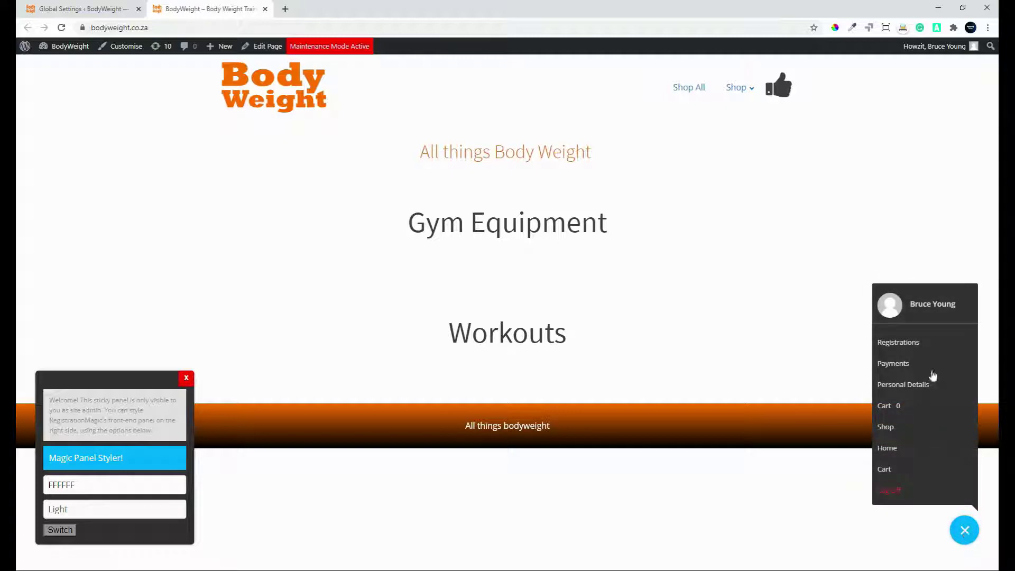
pyautogui.click(903, 383)
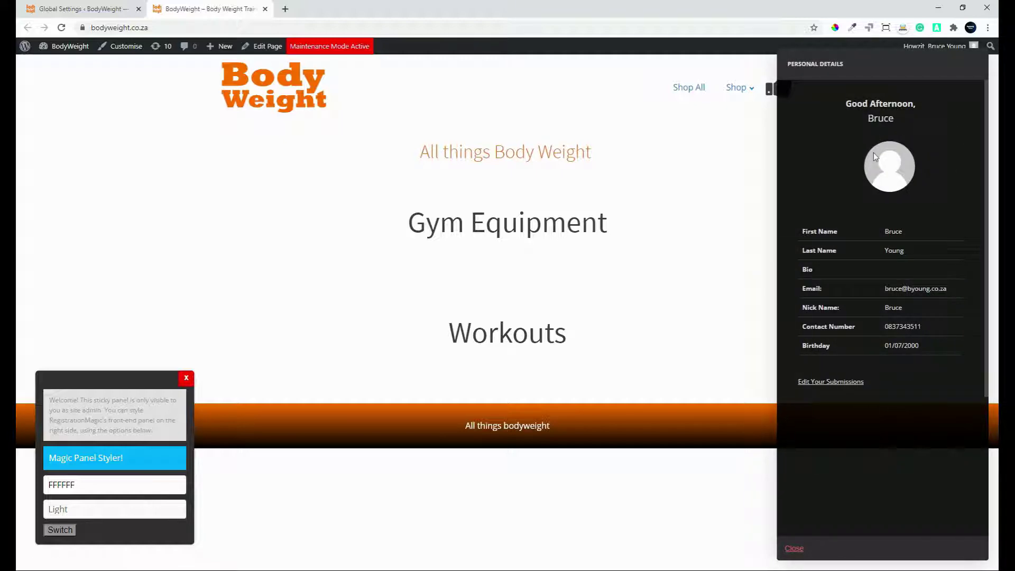
pyautogui.click(793, 548)
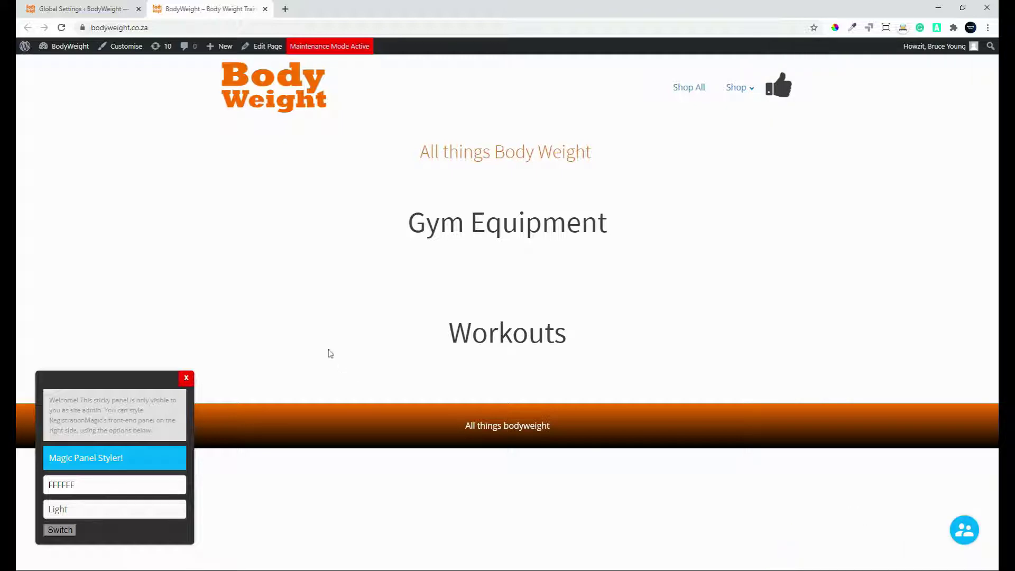
pyautogui.click(185, 378)
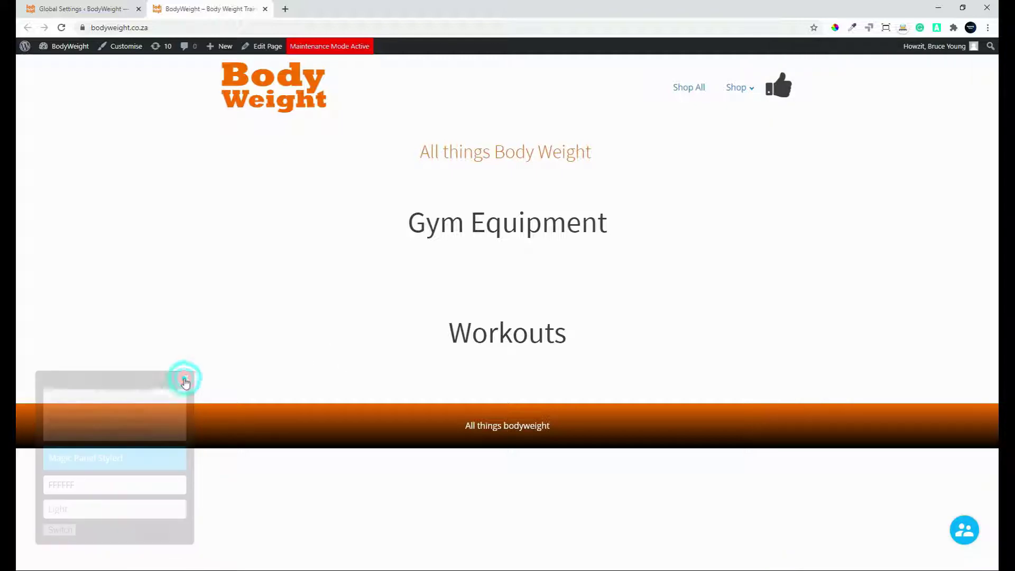
# Tick Hide MagicPopup in Magic Popup Button settings, save, and return to the live site.
pyautogui.click(93, 9)
pyautogui.click(507, 312)
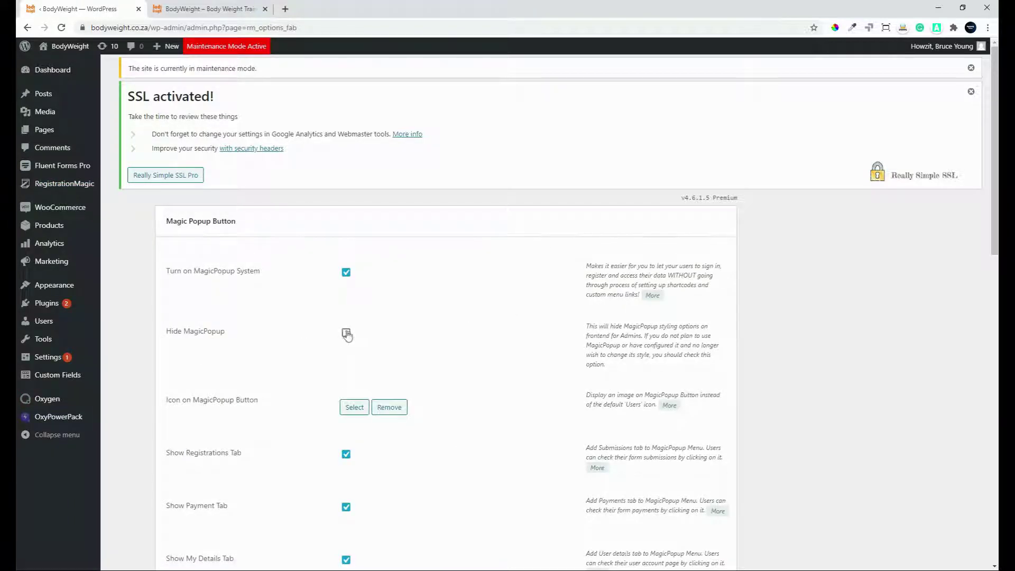
pyautogui.click(345, 333)
pyautogui.scroll(-15, 824, 317)
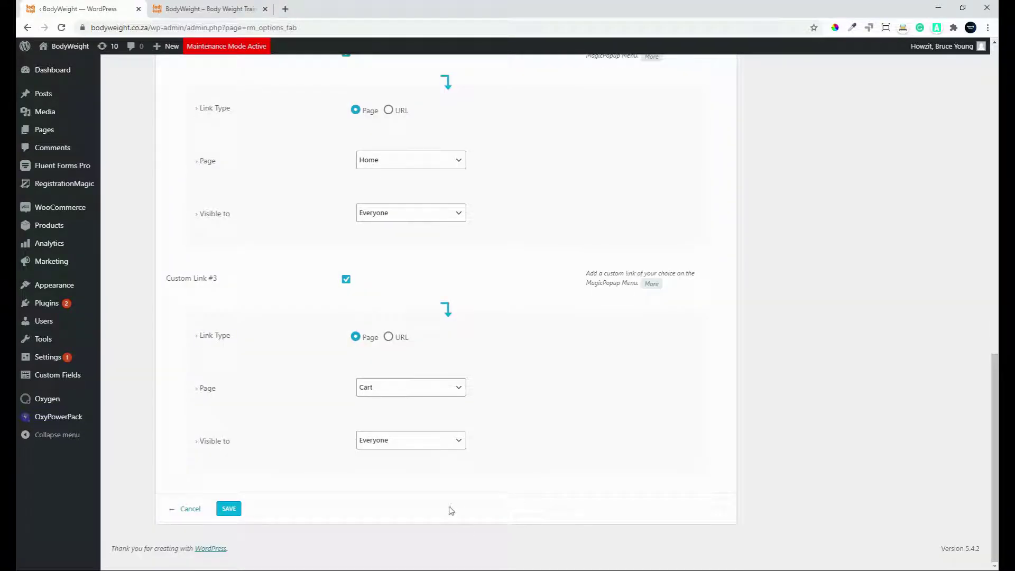
pyautogui.click(228, 509)
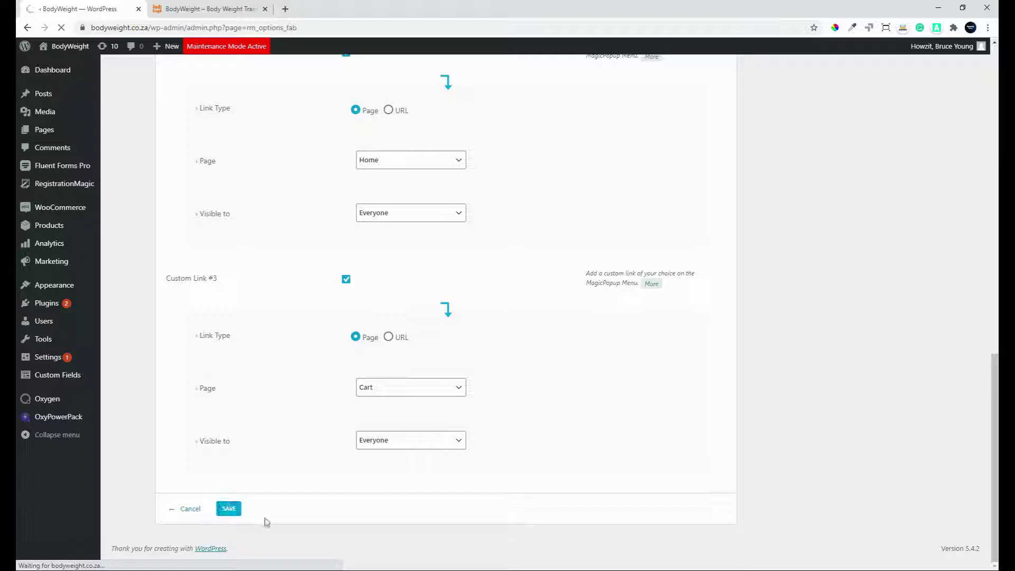
pyautogui.click(206, 9)
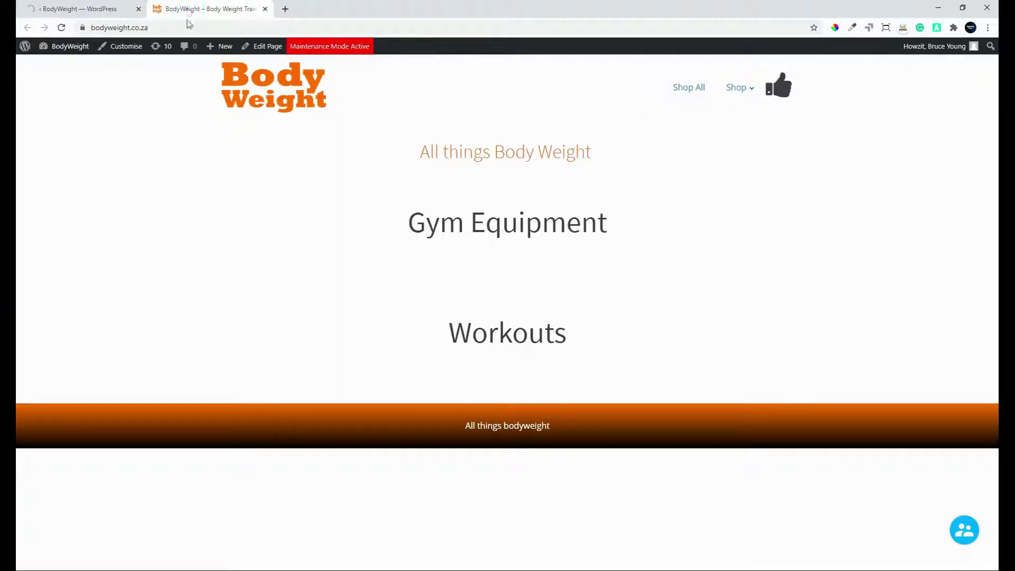
# Browse Shop All, check the popup menu, and add the Test product to the basket.
pyautogui.click(683, 87)
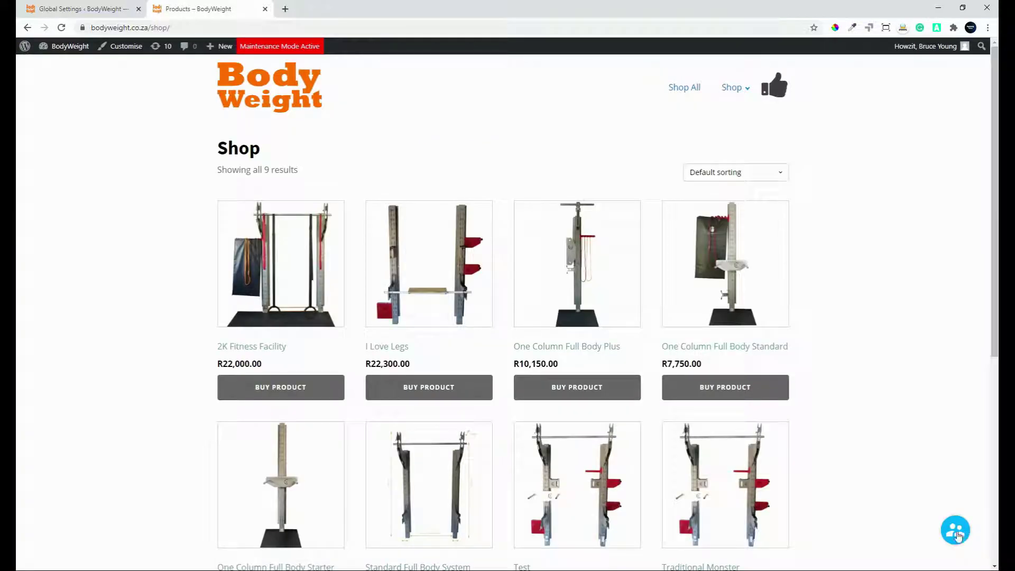
pyautogui.click(959, 530)
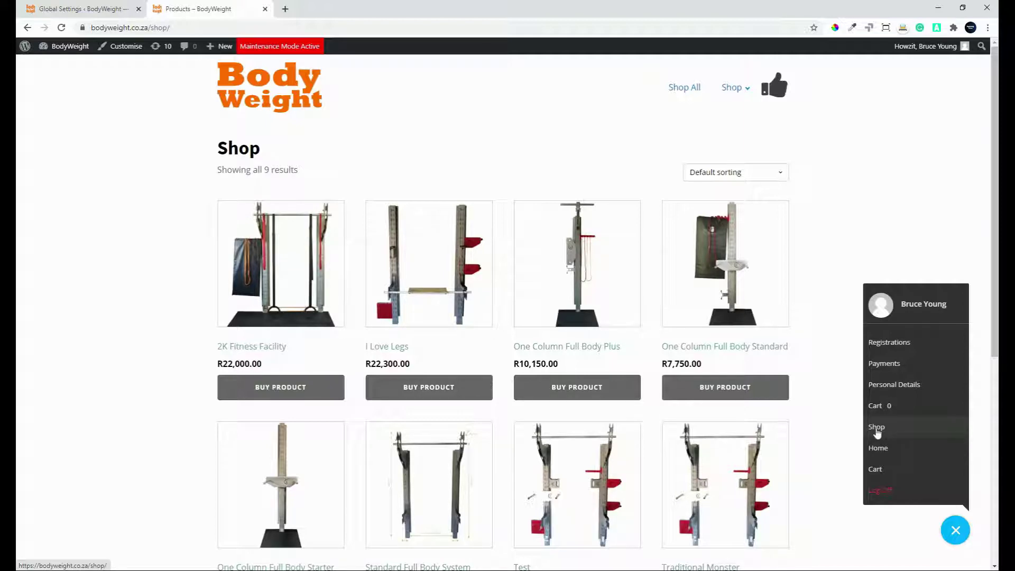
pyautogui.click(850, 428)
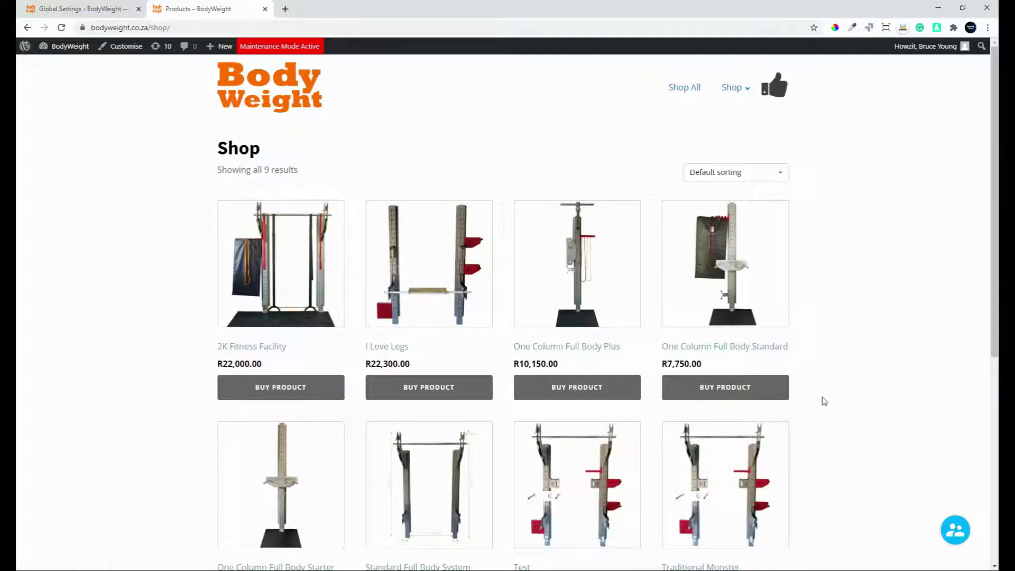
pyautogui.moveTo(994, 209); pyautogui.dragTo(994, 365)
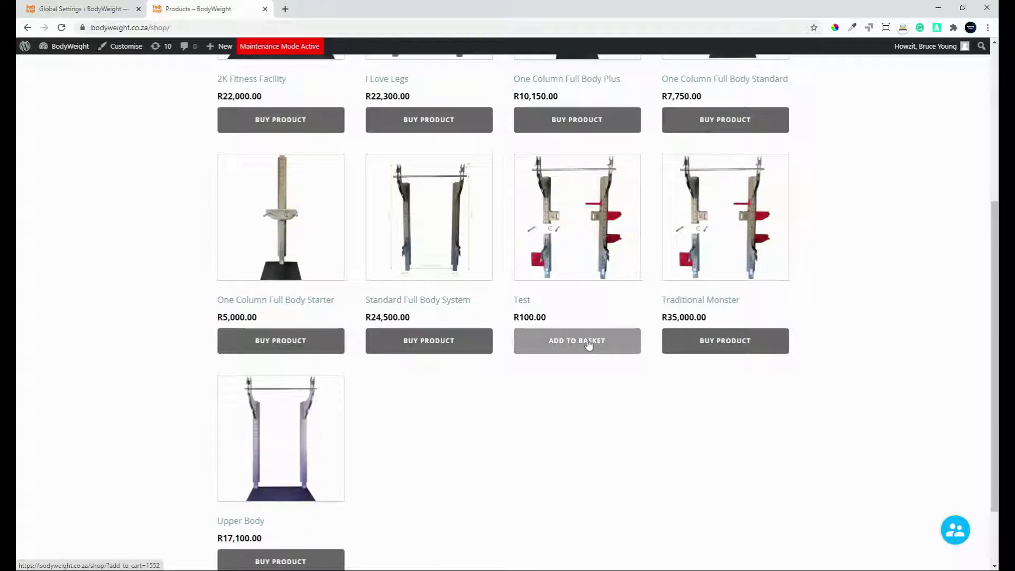
pyautogui.click(589, 343)
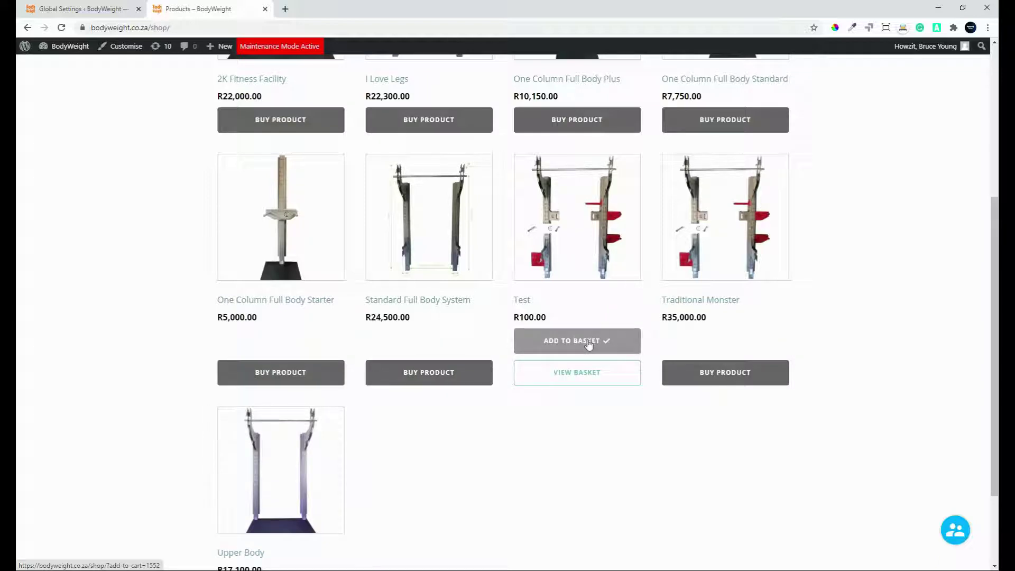
# Show the basket in the popup's side cart and remove the Test product.
pyautogui.click(955, 529)
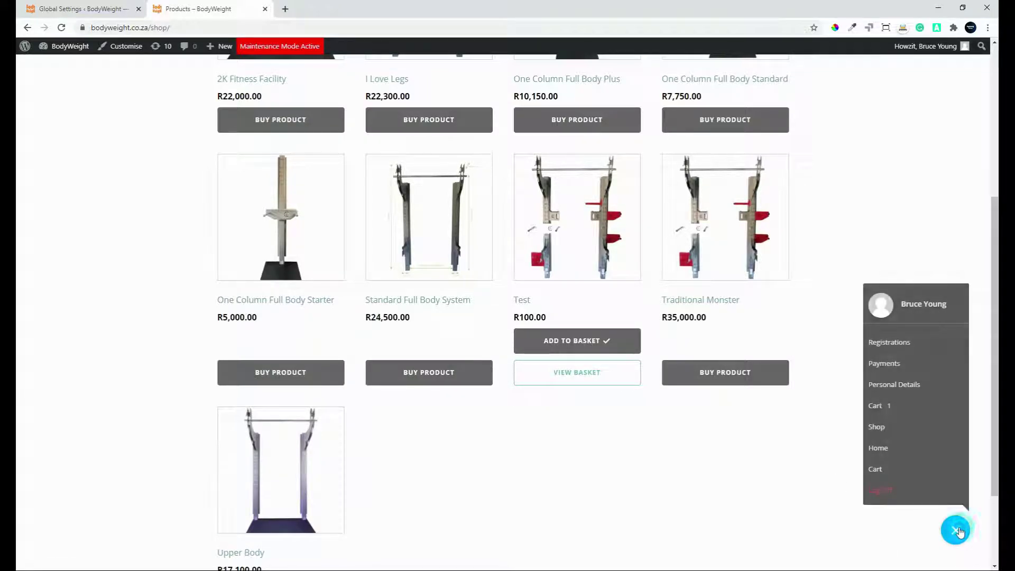
pyautogui.click(877, 405)
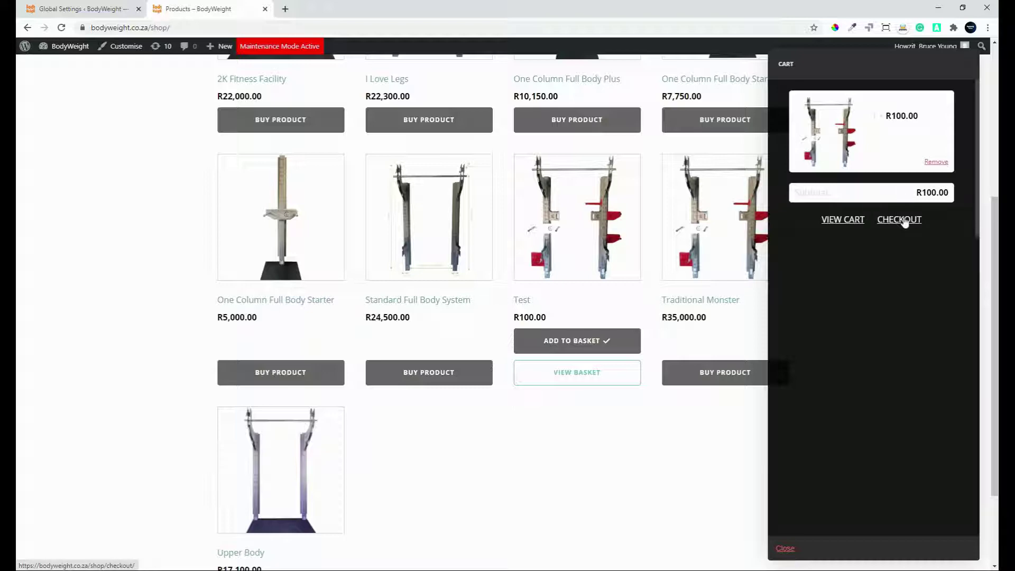
pyautogui.click(935, 164)
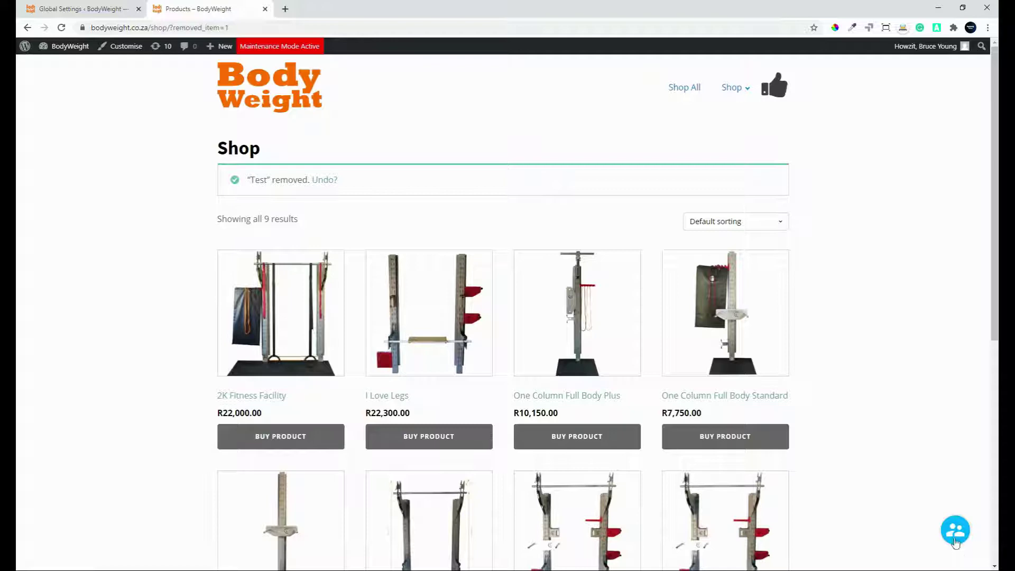
# Re-add the Test product to the basket and view the cart showing a R250.00 total.
pyautogui.click(955, 530)
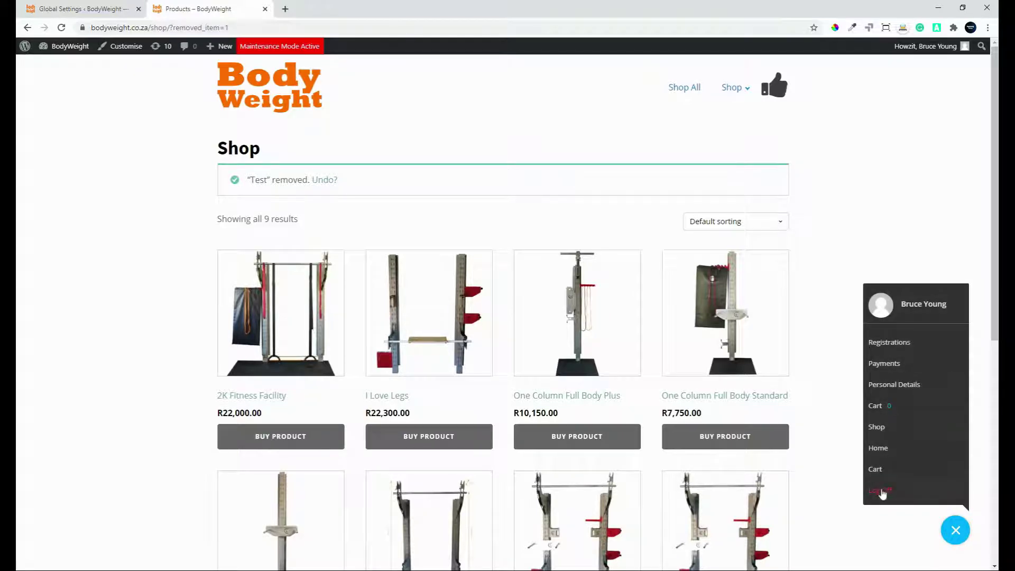
pyautogui.moveTo(989, 304); pyautogui.dragTo(985, 446)
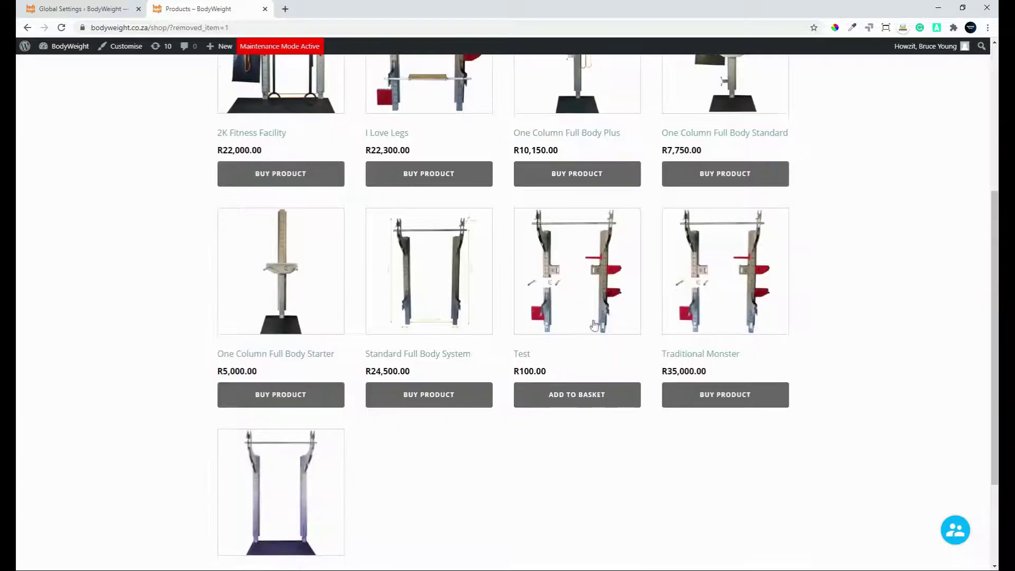
pyautogui.click(573, 396)
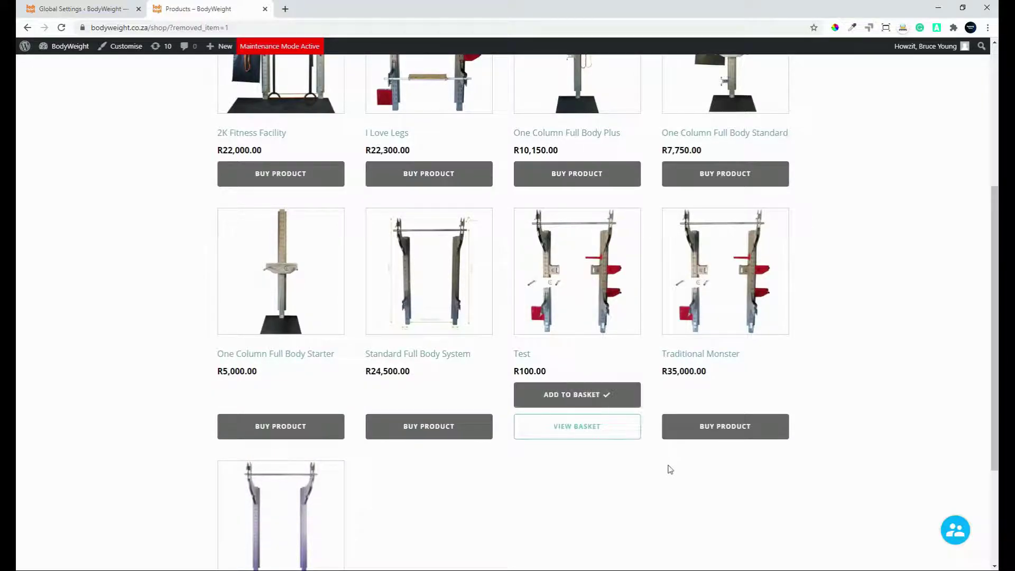
pyautogui.click(955, 530)
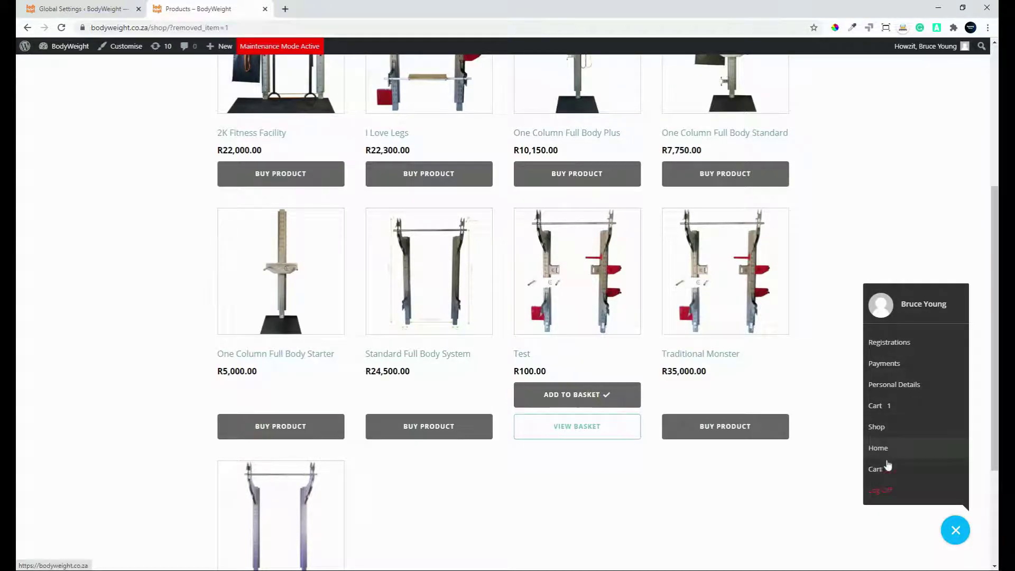
pyautogui.click(875, 473)
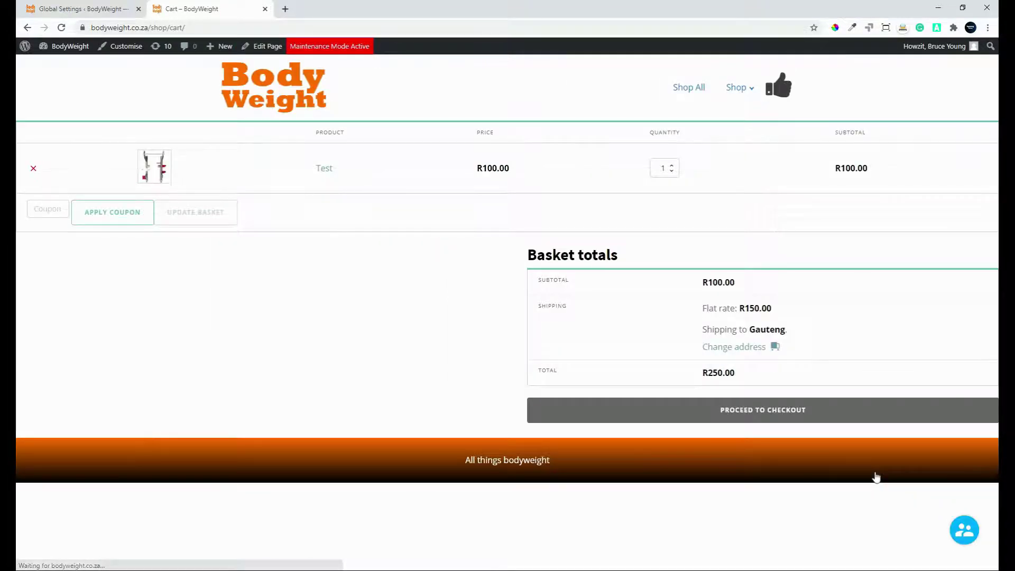
# Use the popup's Home link, then its Shop link to reach the 9-product Shop page.
pyautogui.click(964, 530)
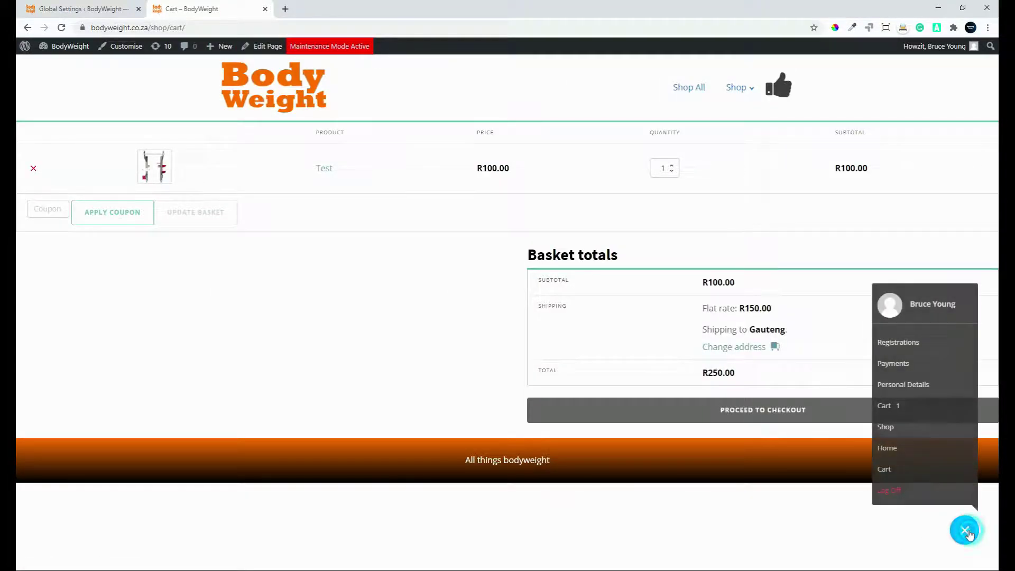
pyautogui.click(887, 447)
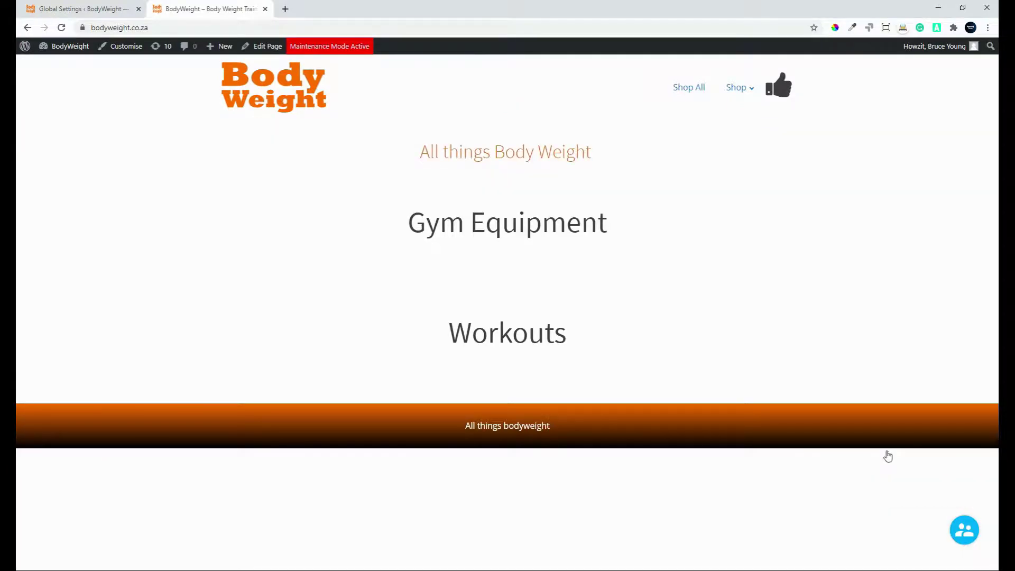
pyautogui.click(965, 529)
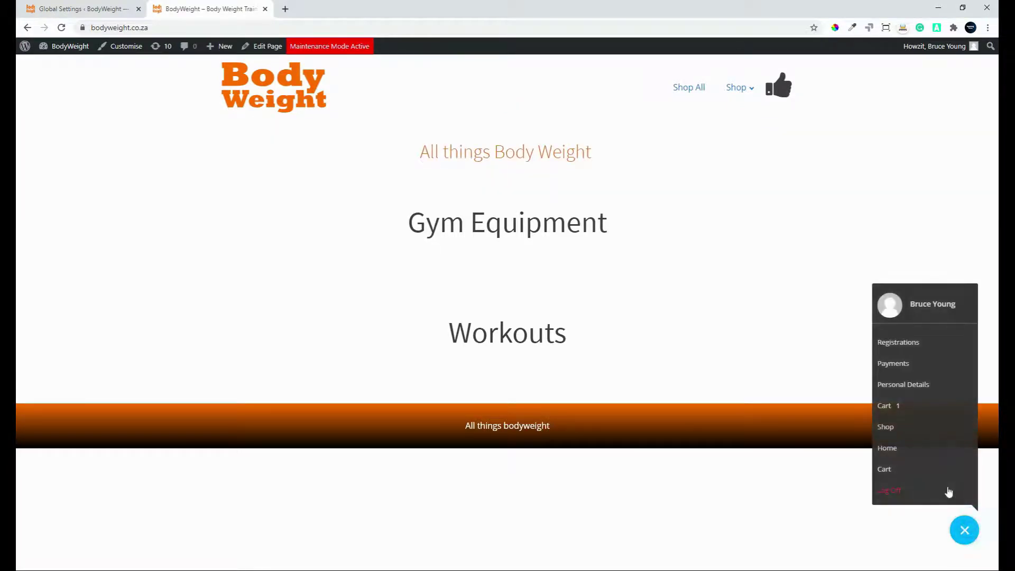
pyautogui.click(892, 428)
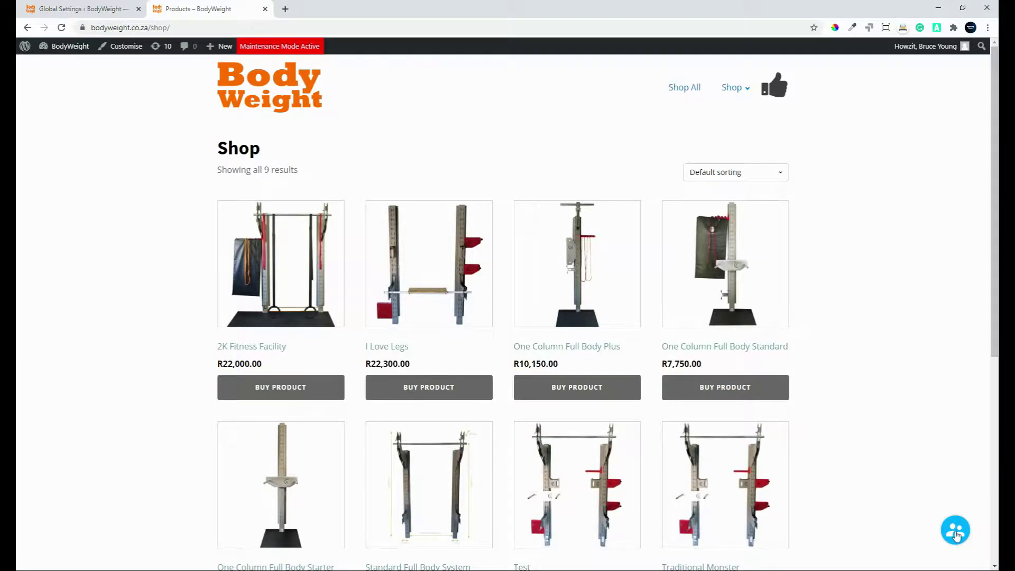
# Check the side cart shows the R100.00 item, close it, and return to Global Settings.
pyautogui.click(956, 530)
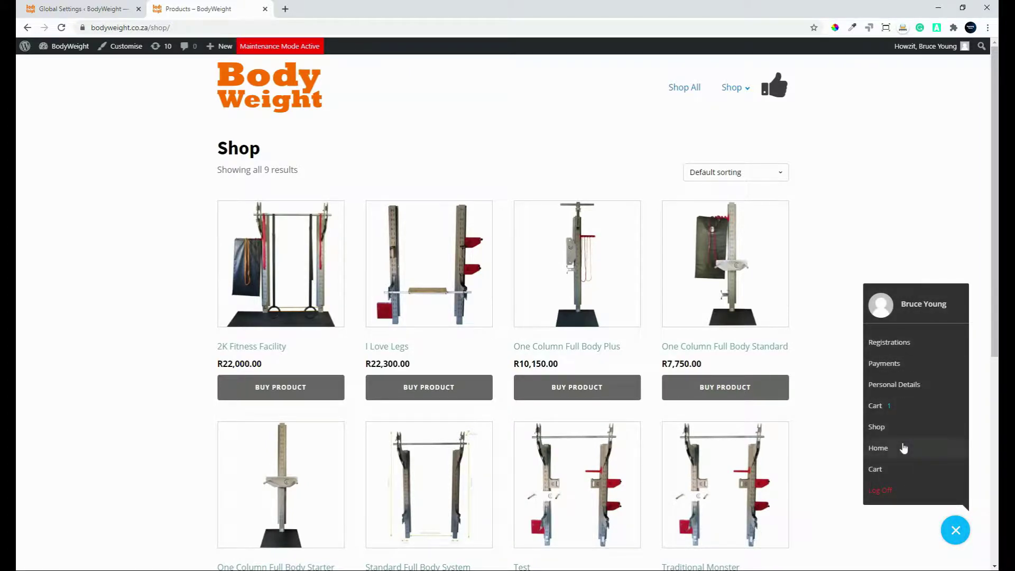
pyautogui.click(877, 405)
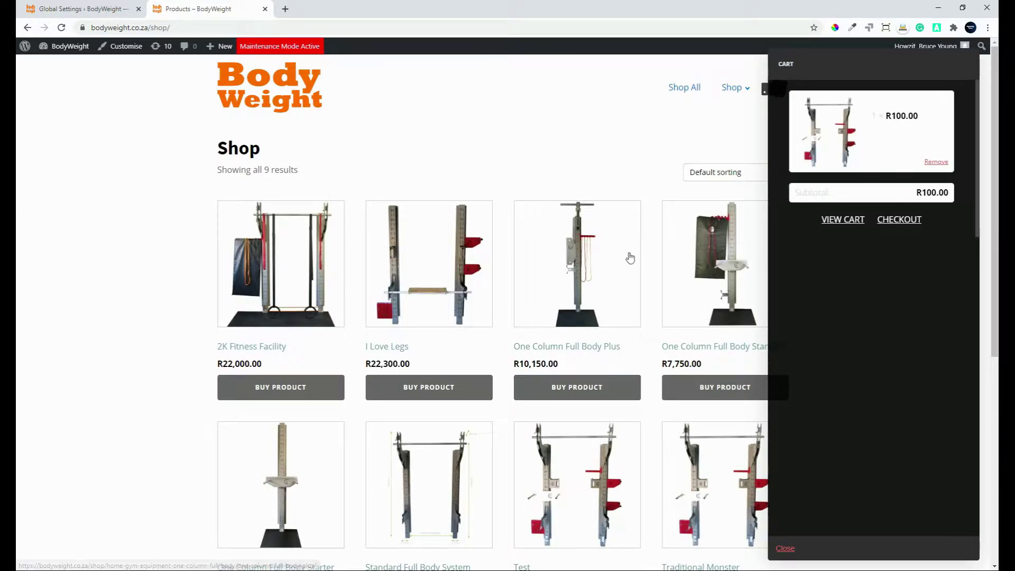
pyautogui.click(159, 260)
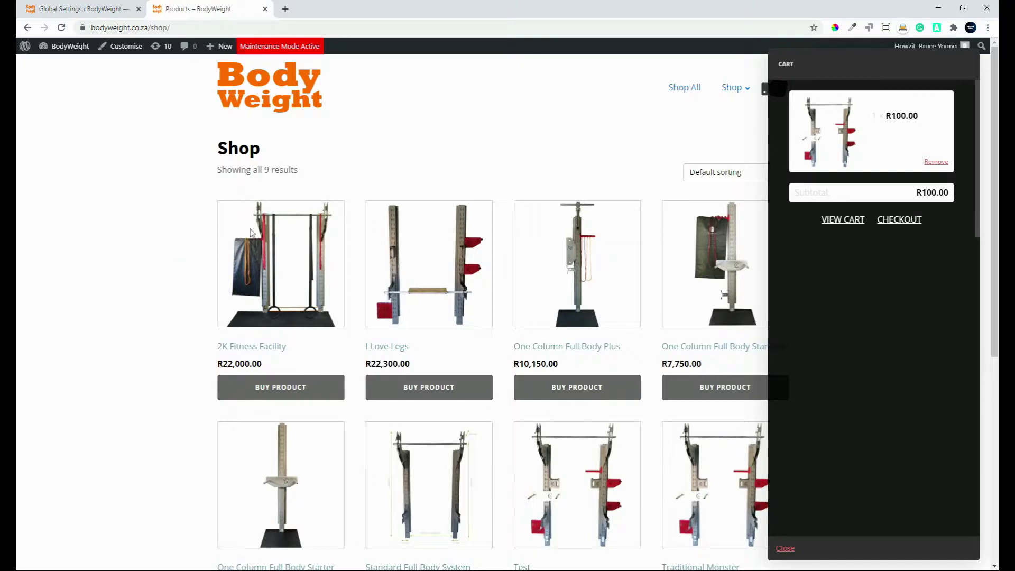
pyautogui.click(785, 548)
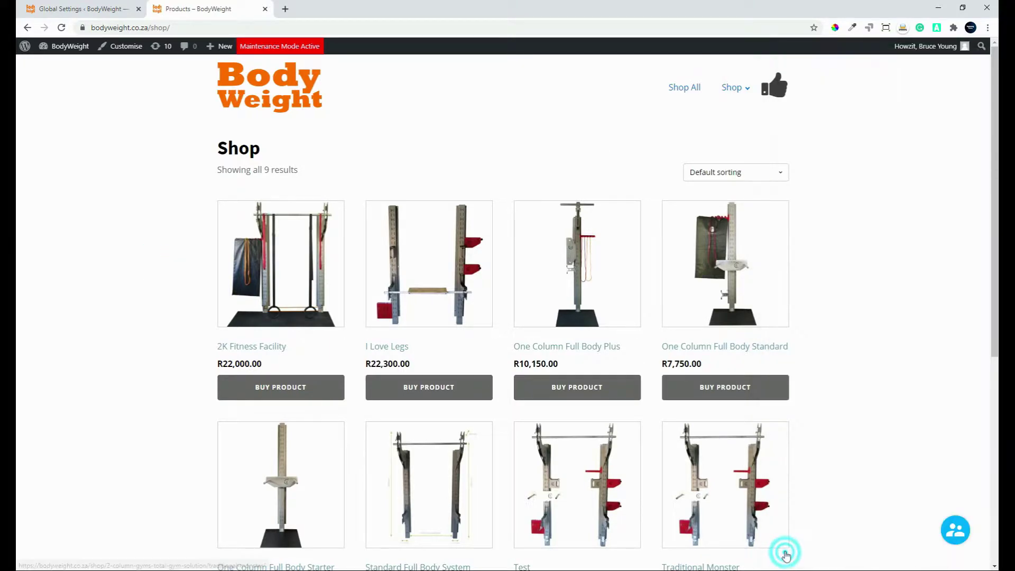
pyautogui.click(87, 9)
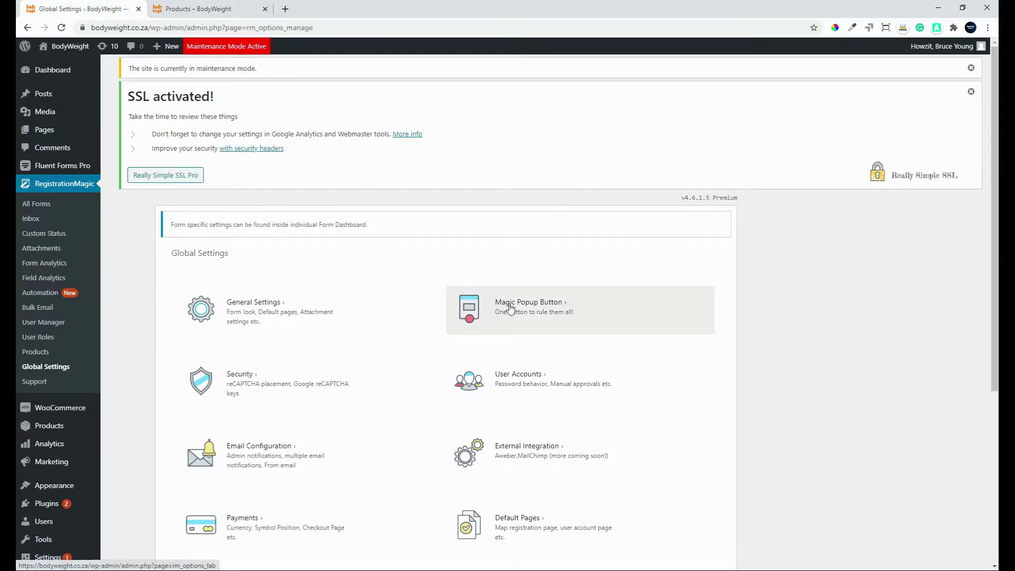